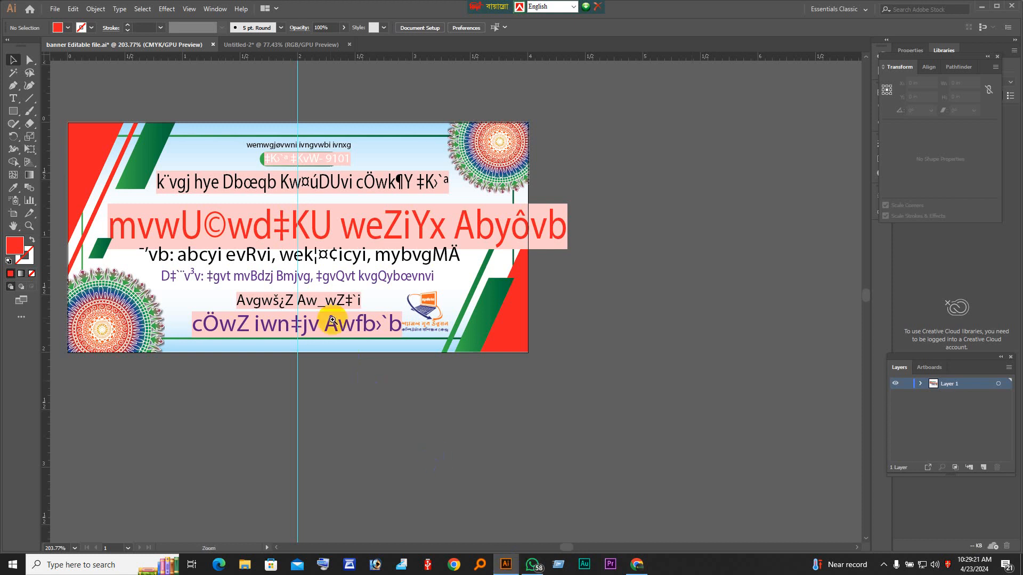
pyautogui.scroll(1, 325, 315)
pyautogui.scroll(3, 325, 317)
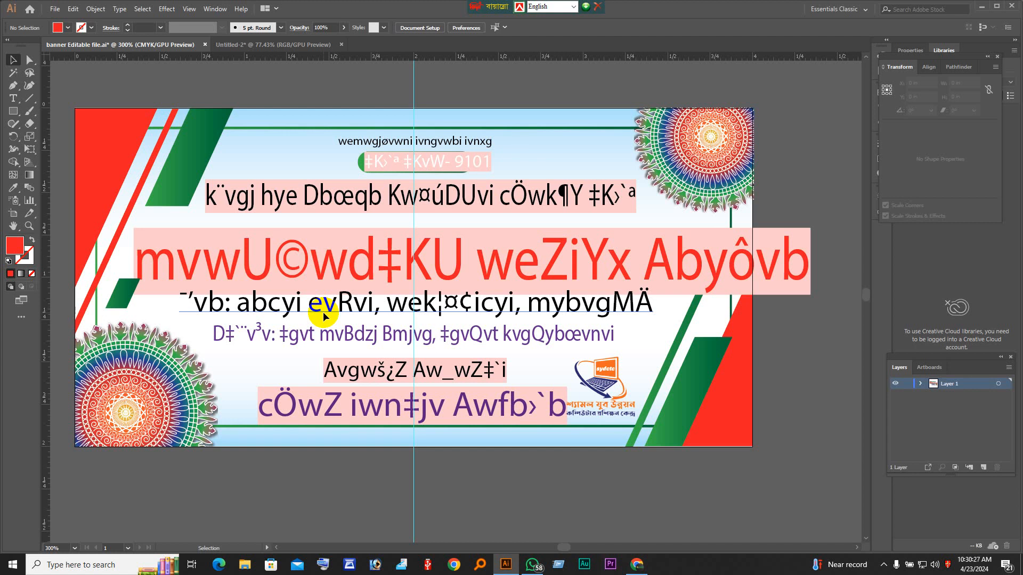
pyautogui.scroll(2, 442, 222)
pyautogui.scroll(-3, 442, 222)
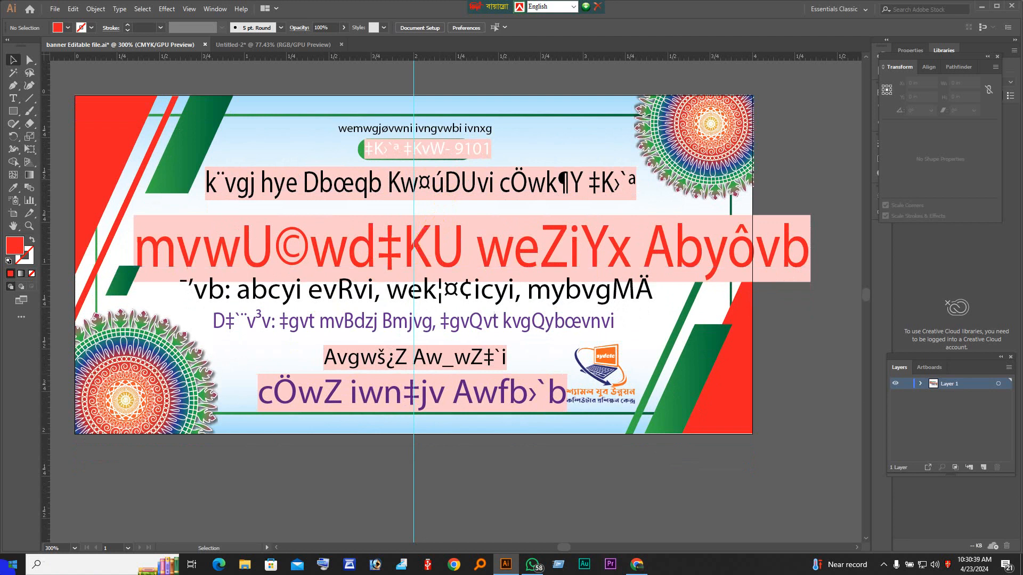
pyautogui.scroll(2, 410, 231)
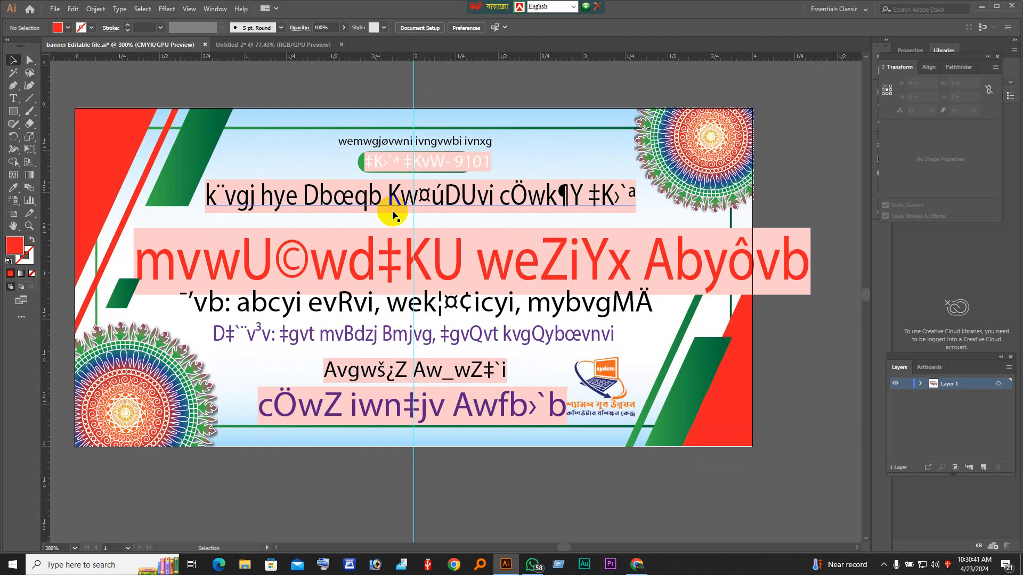
# - Activate the Type tool for the banner's upper text and switch the Bijoy Bayanno keyboard from English to Bijoy Classic
pyautogui.hotkey('ctrl', 'space')
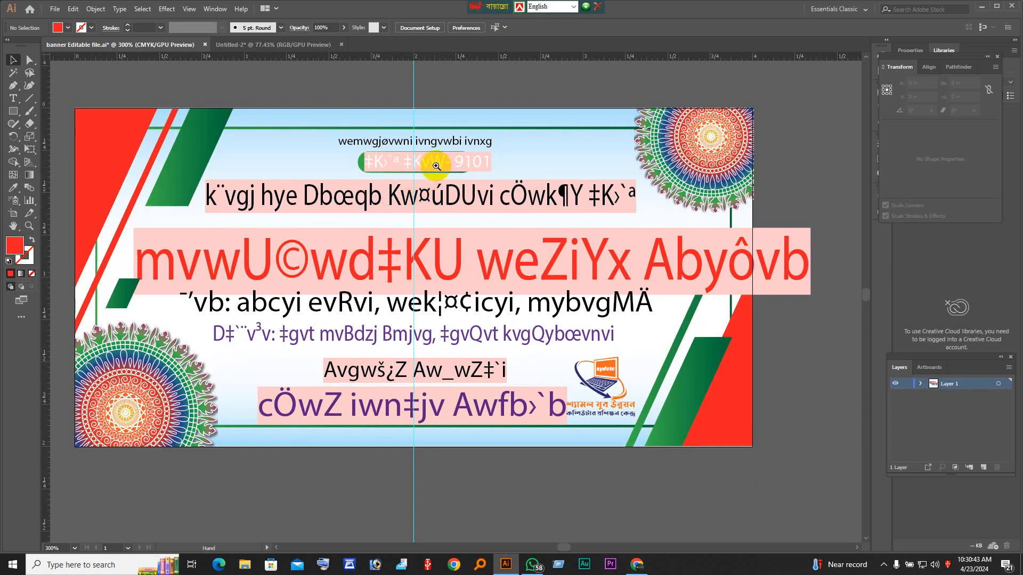
pyautogui.click(451, 181)
pyautogui.hotkey('ctrl', 'space')
pyautogui.click(411, 333)
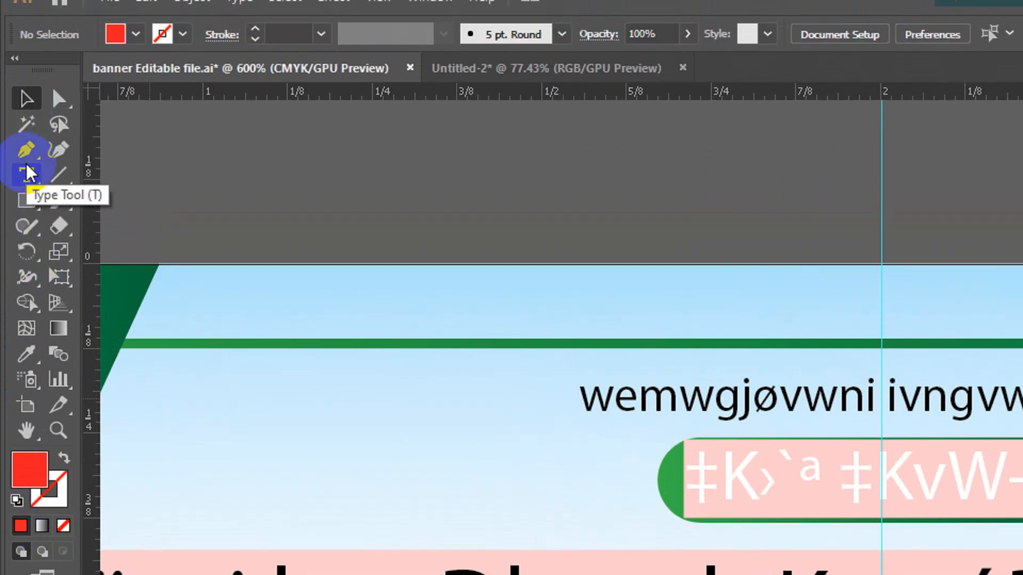
pyautogui.click(27, 176)
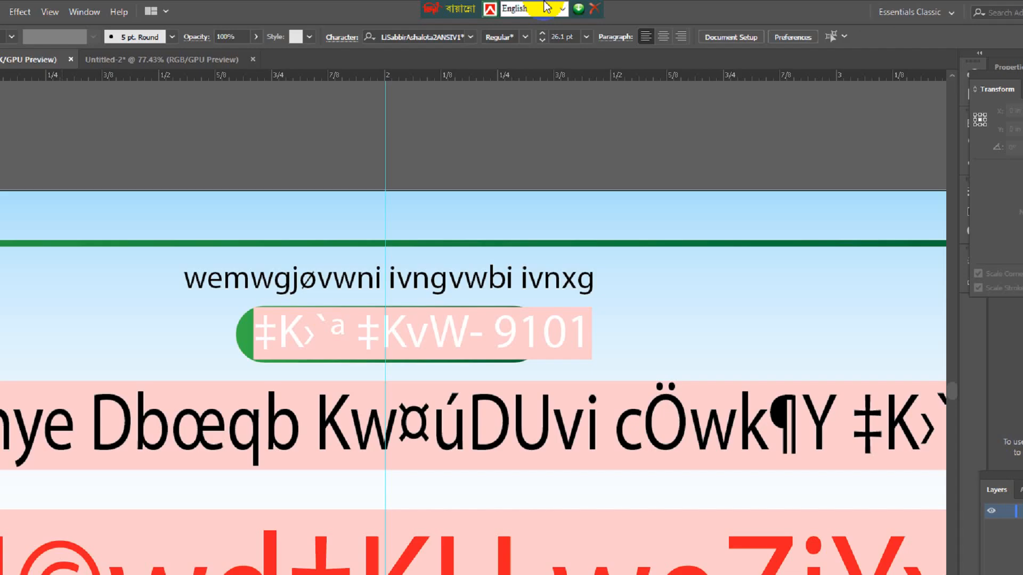
pyautogui.click(548, 7)
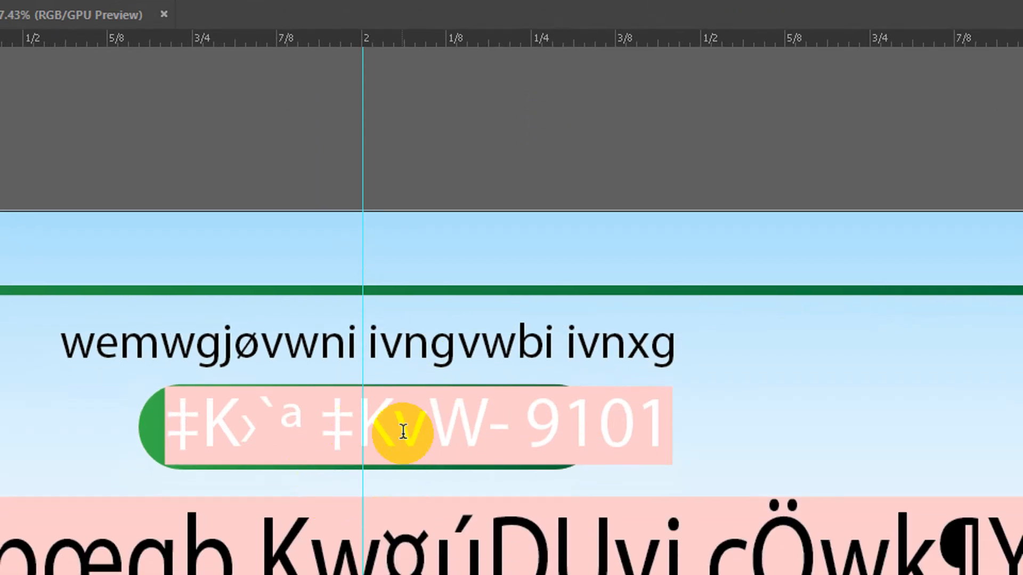
pyautogui.click(404, 465)
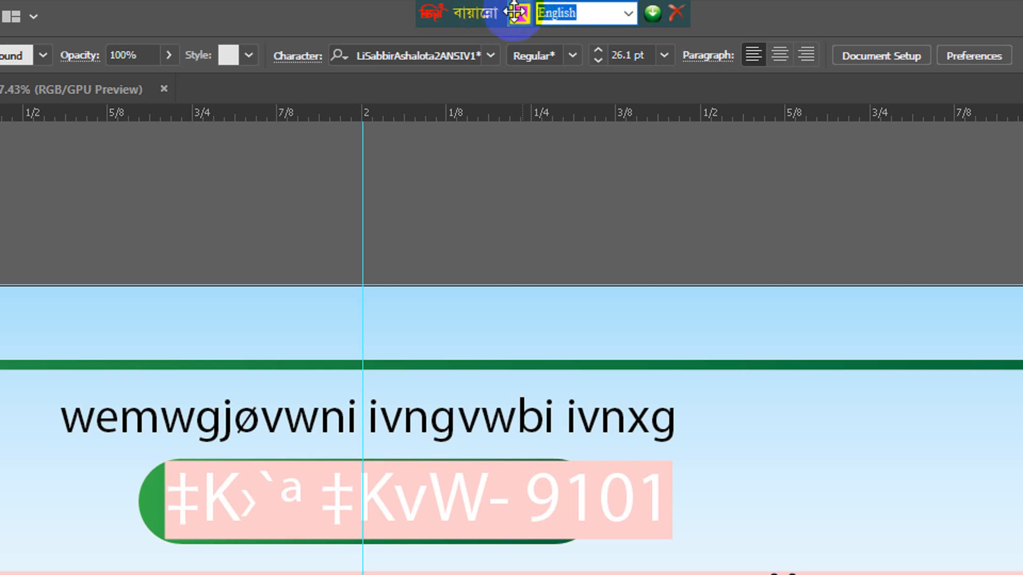
pyautogui.click(632, 13)
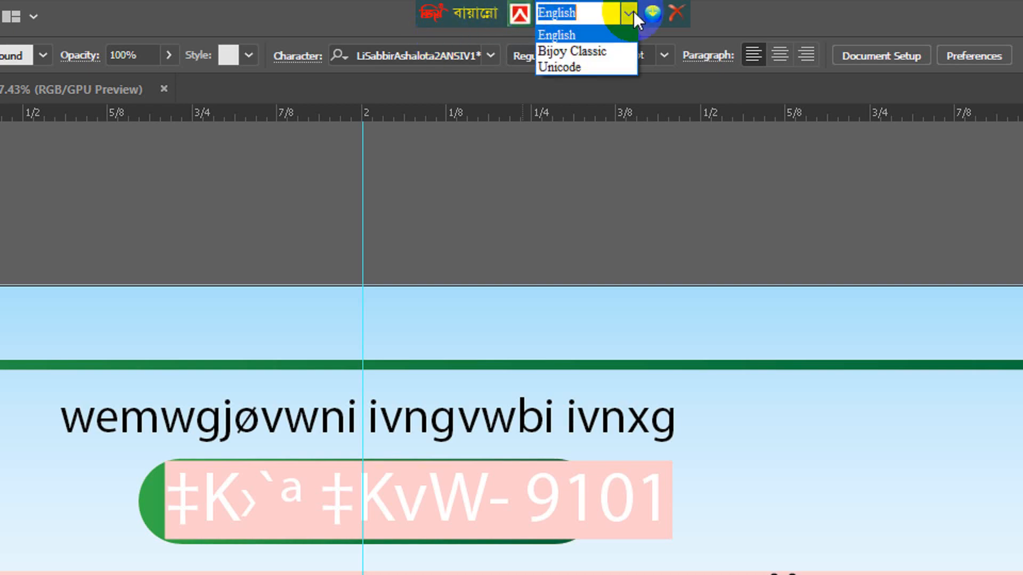
pyautogui.click(583, 51)
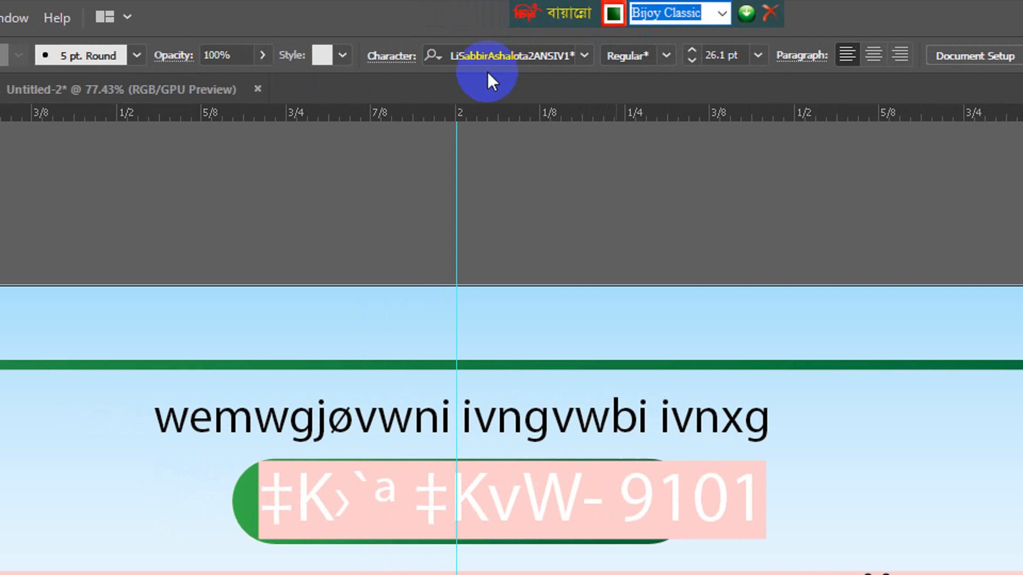
# - Set the Type tool's font to SutonnyMJ with no text selected
pyautogui.click(584, 53)
pyautogui.click(584, 53)
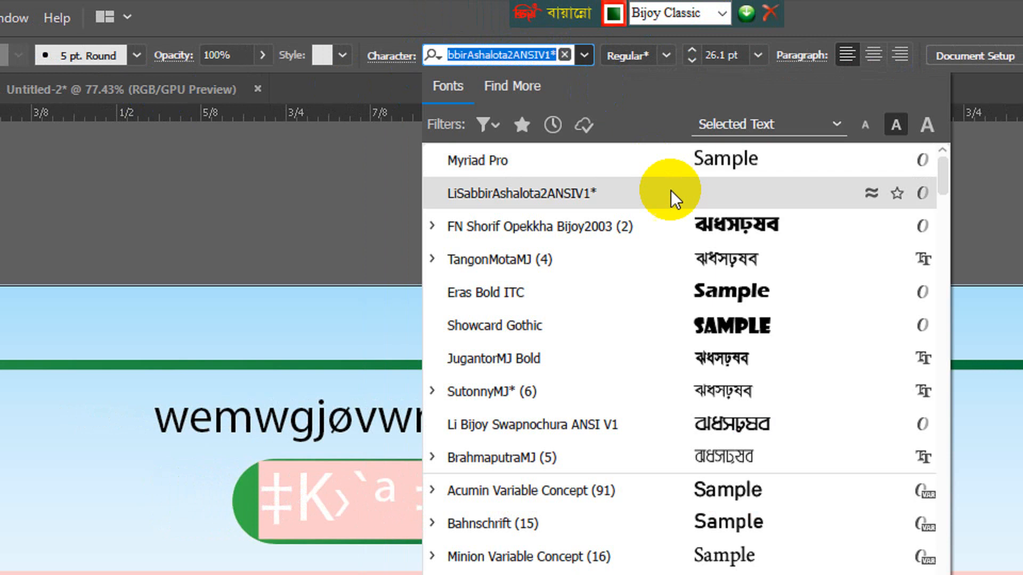
pyautogui.scroll(-8, 641, 413)
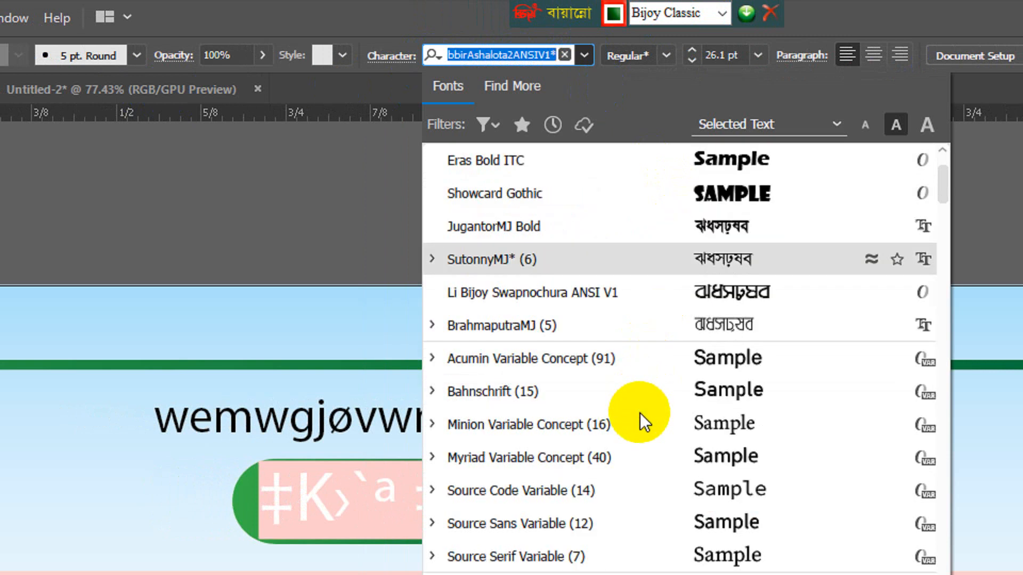
pyautogui.scroll(-2, 643, 429)
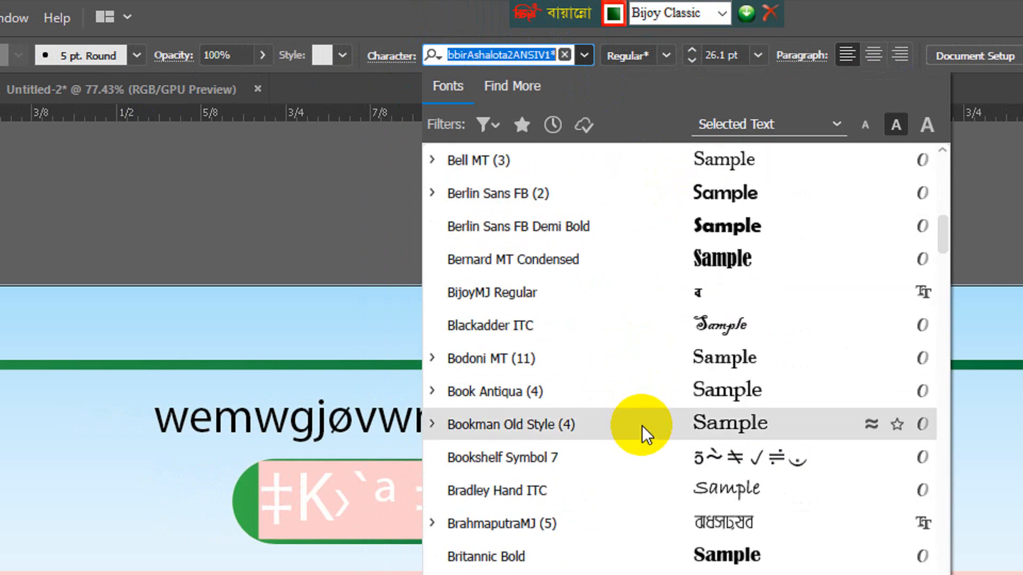
pyautogui.scroll(7, 647, 423)
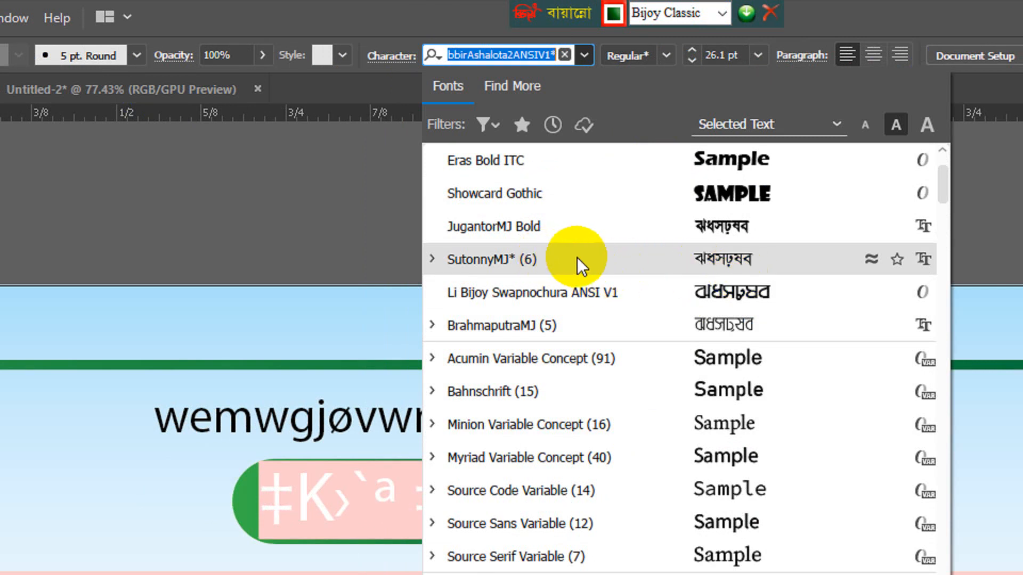
pyautogui.click(602, 261)
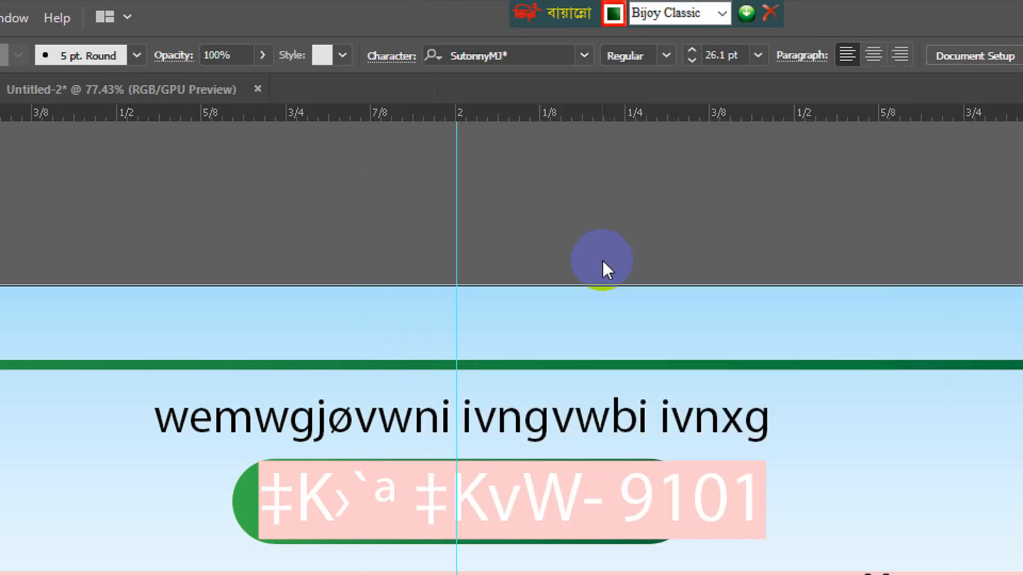
pyautogui.click(579, 56)
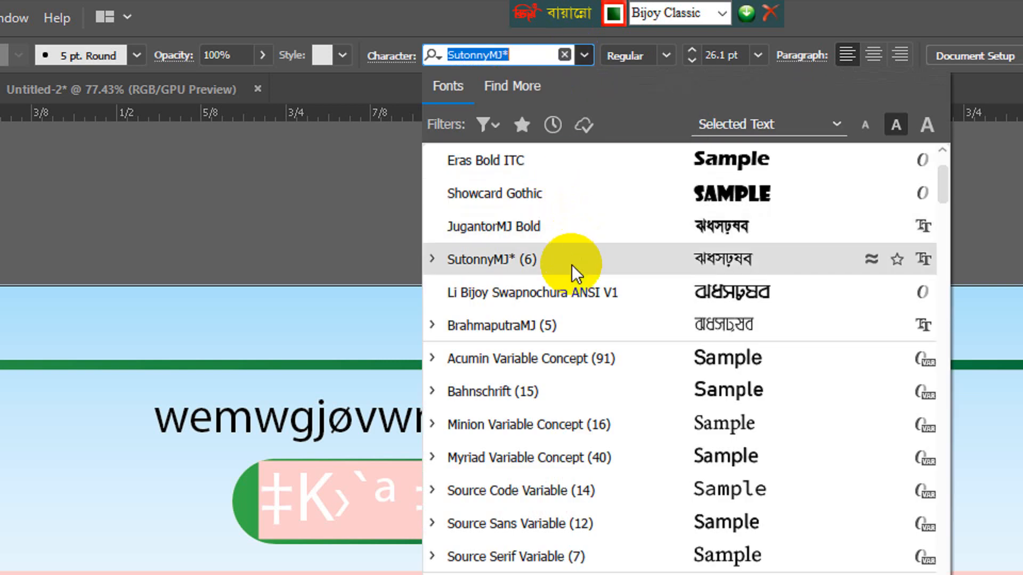
pyautogui.click(556, 221)
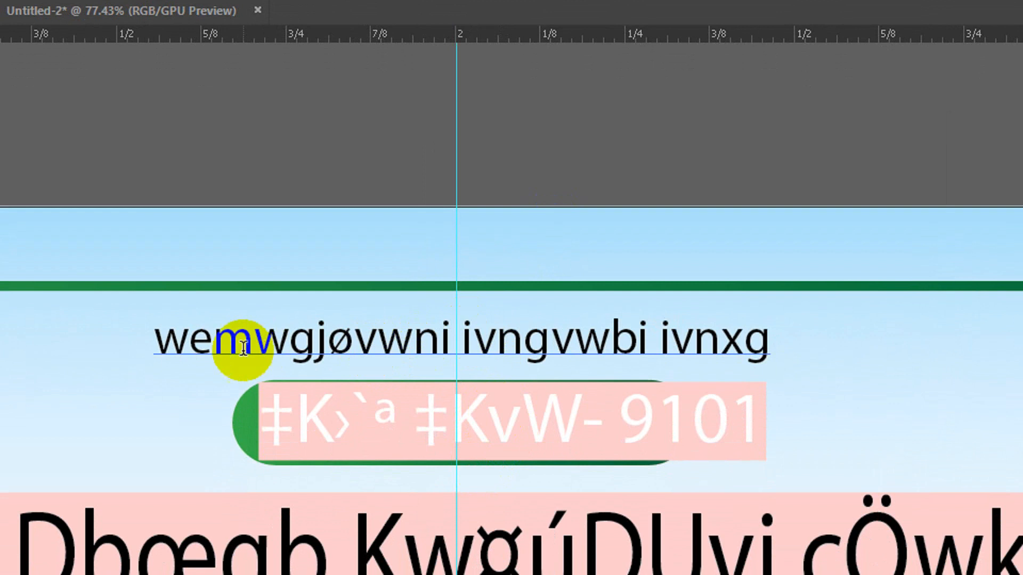
# - Change the font of the small black text line above the green badge to JugantorMJ Bold
pyautogui.moveTo(155, 341); pyautogui.dragTo(815, 389)
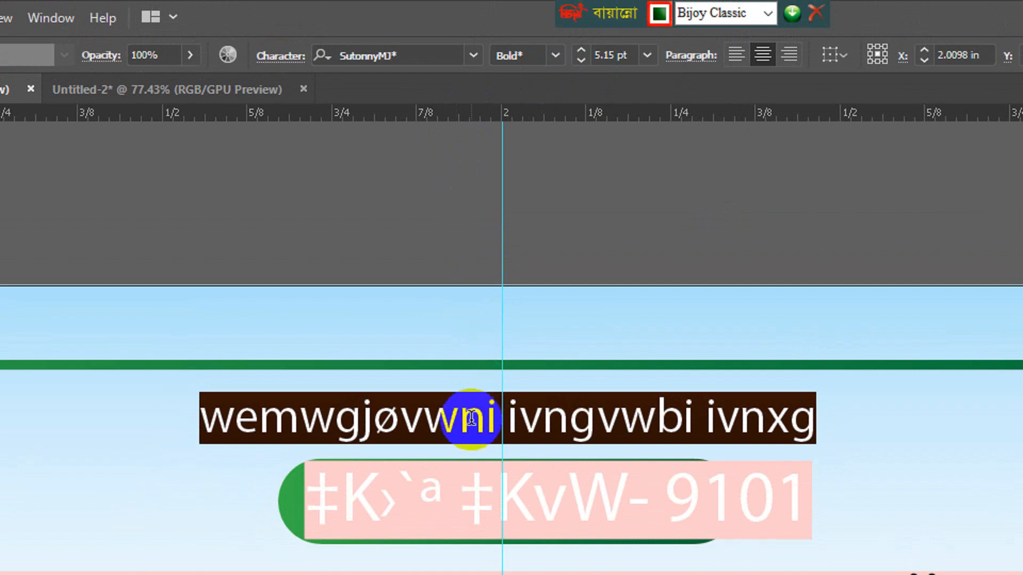
pyautogui.click(470, 56)
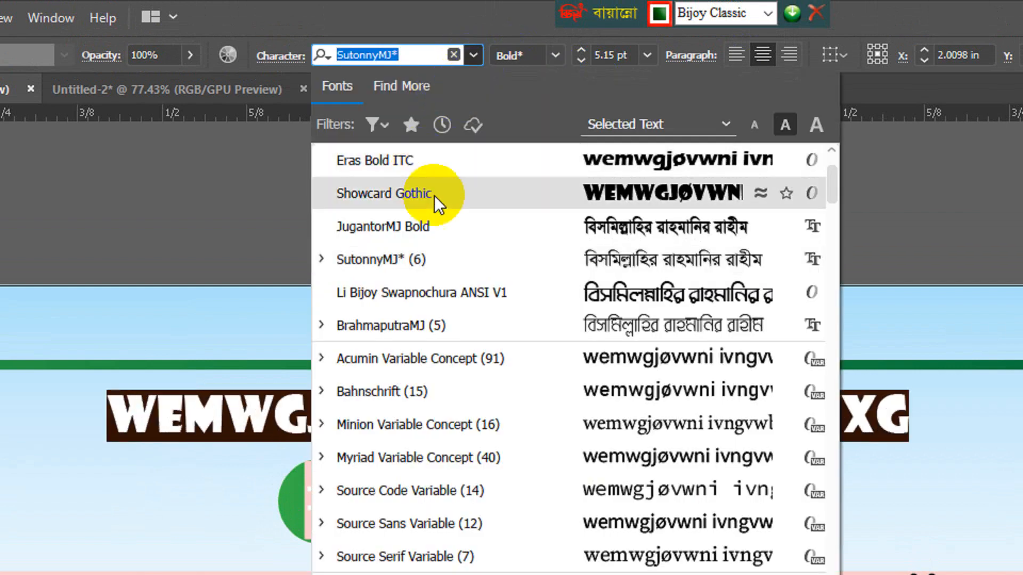
pyautogui.click(526, 220)
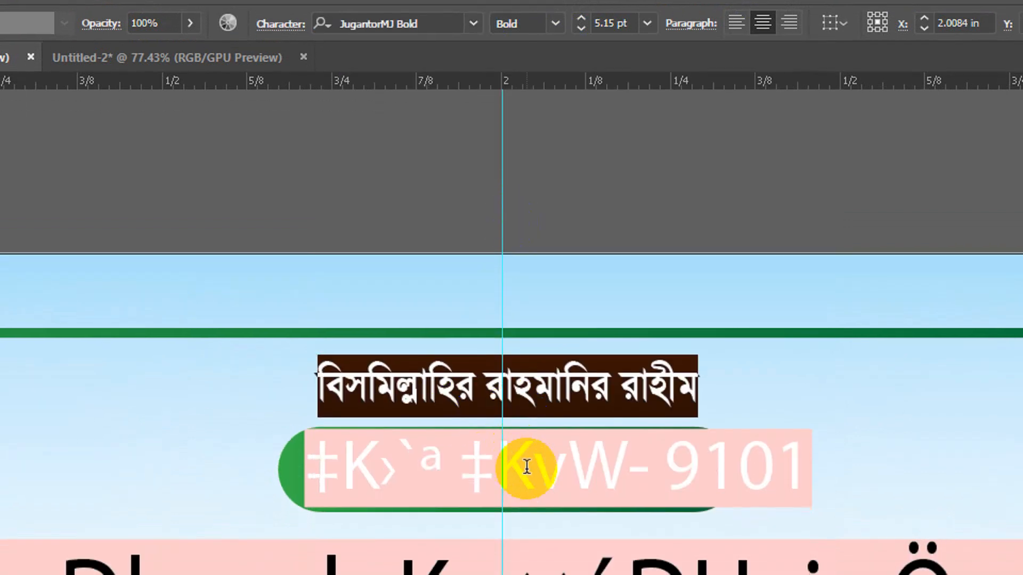
# - Select the white code text in the green badge and try the FN Shorif Opekkha Bijoy2003 font on it
pyautogui.tripleClick(533, 469)
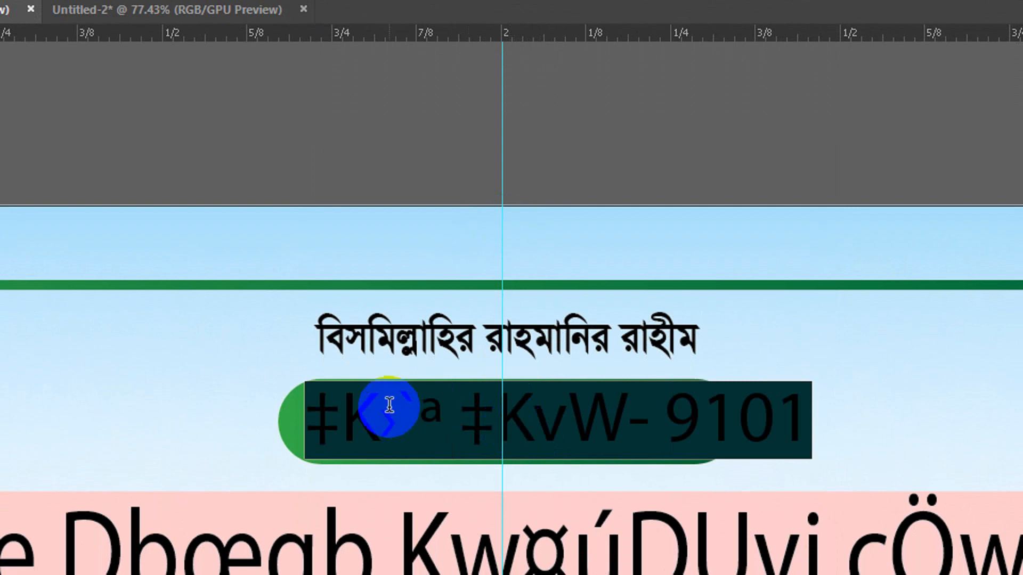
pyautogui.moveTo(317, 424); pyautogui.dragTo(777, 400)
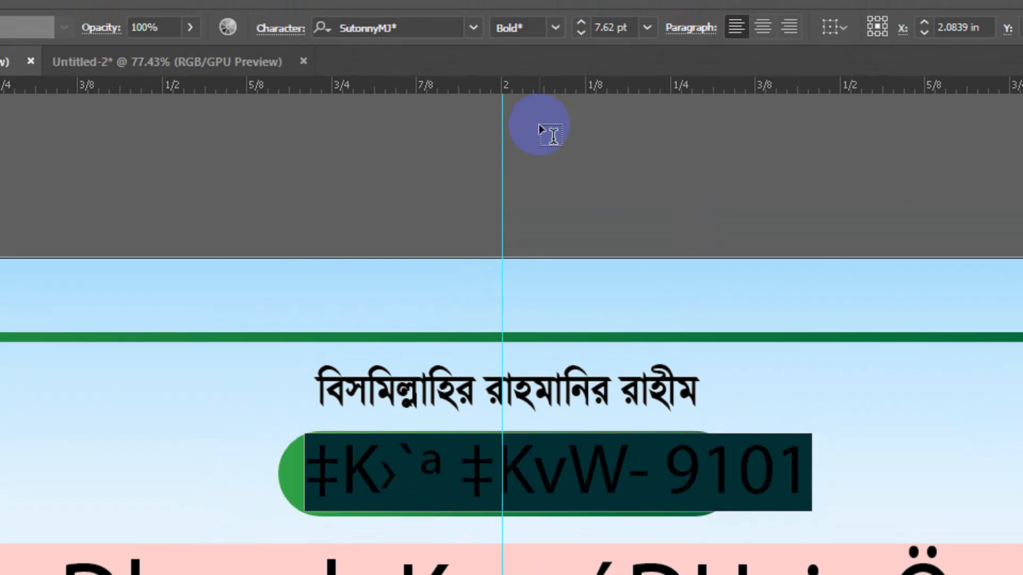
pyautogui.click(472, 56)
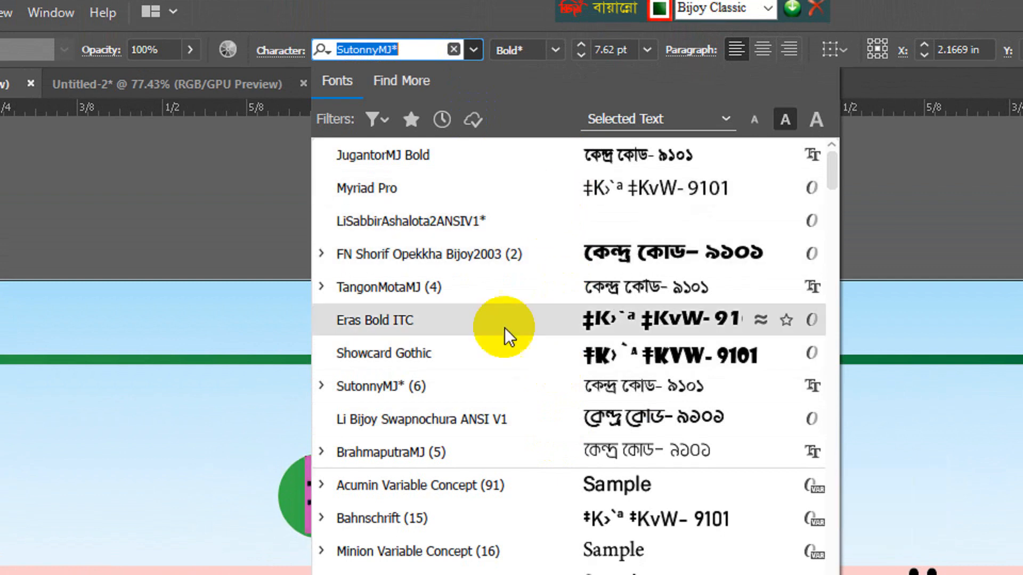
pyautogui.scroll(-4, 525, 224)
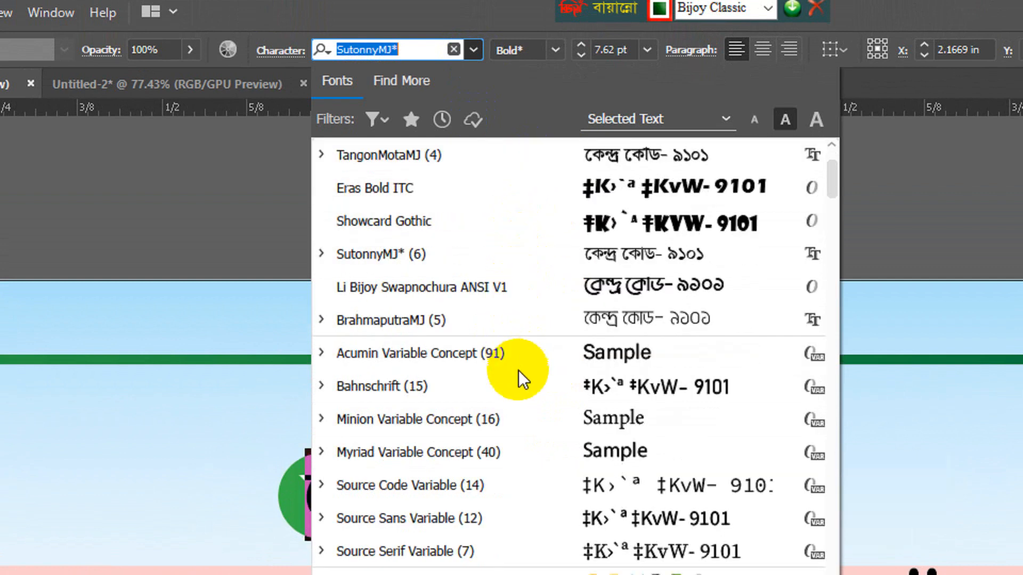
pyautogui.scroll(4, 605, 206)
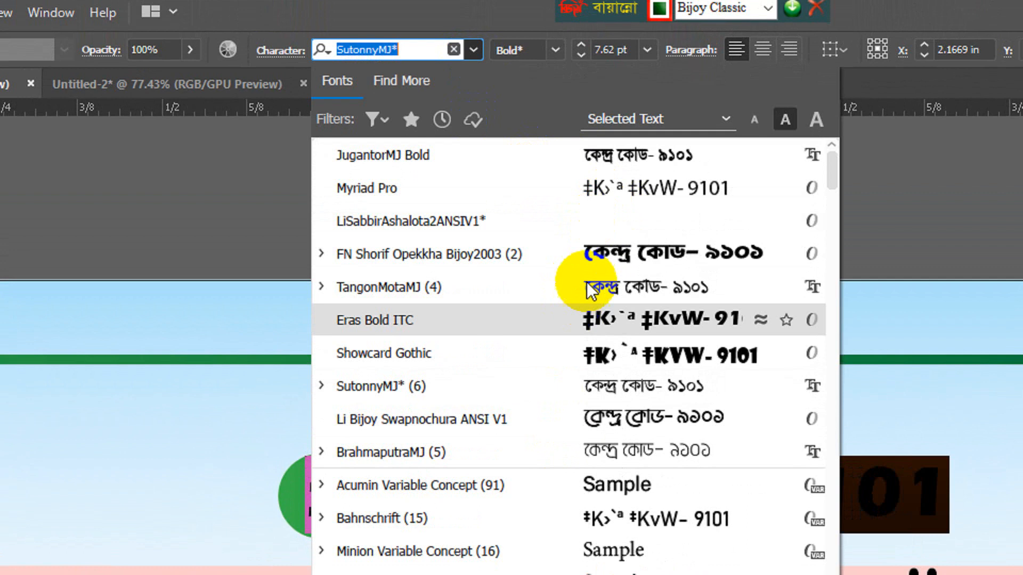
pyautogui.click(599, 253)
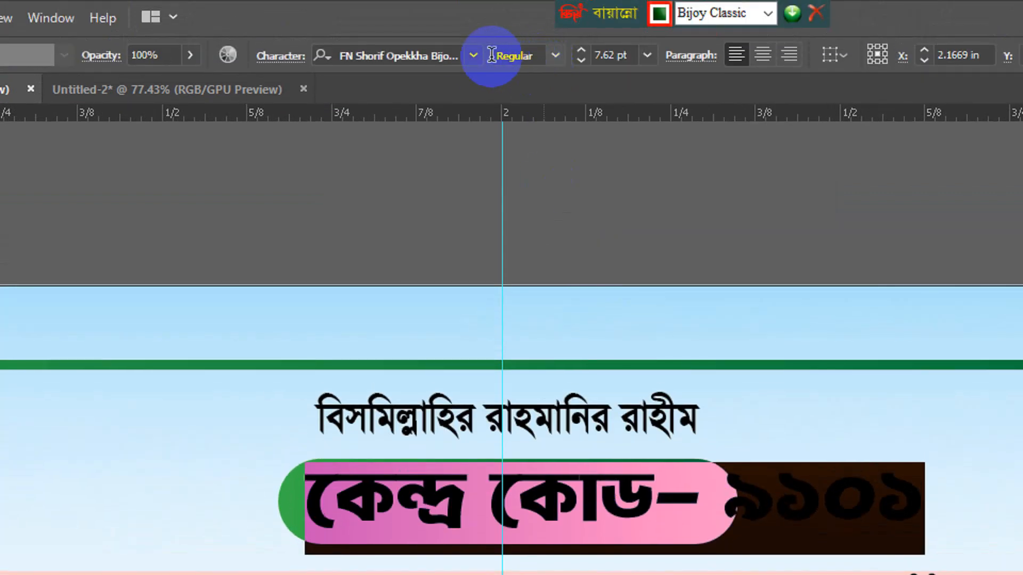
# - Change the font of the selected code text in the green badge to SutonnyMJ
pyautogui.click(474, 55)
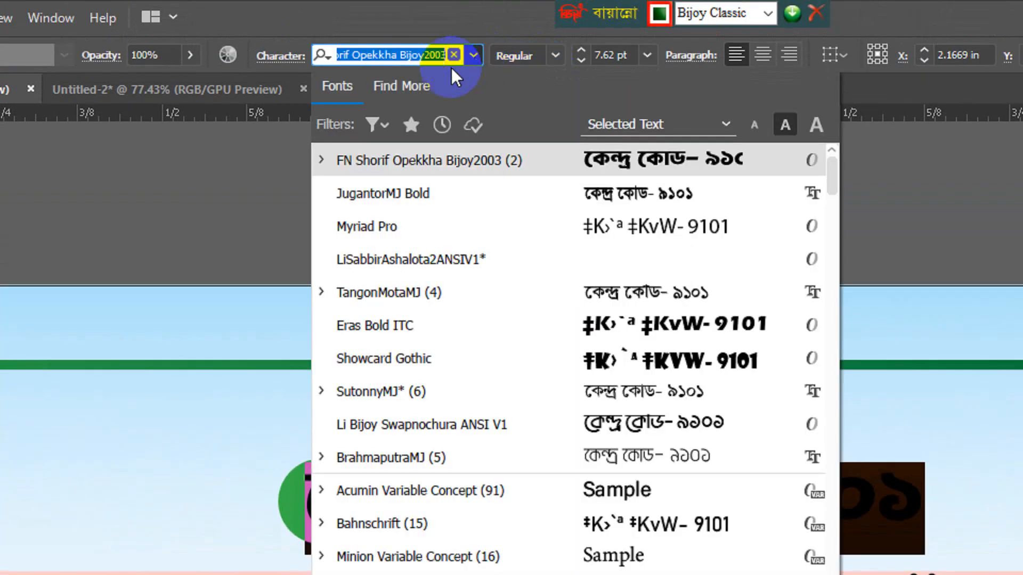
pyautogui.scroll(-4, 449, 201)
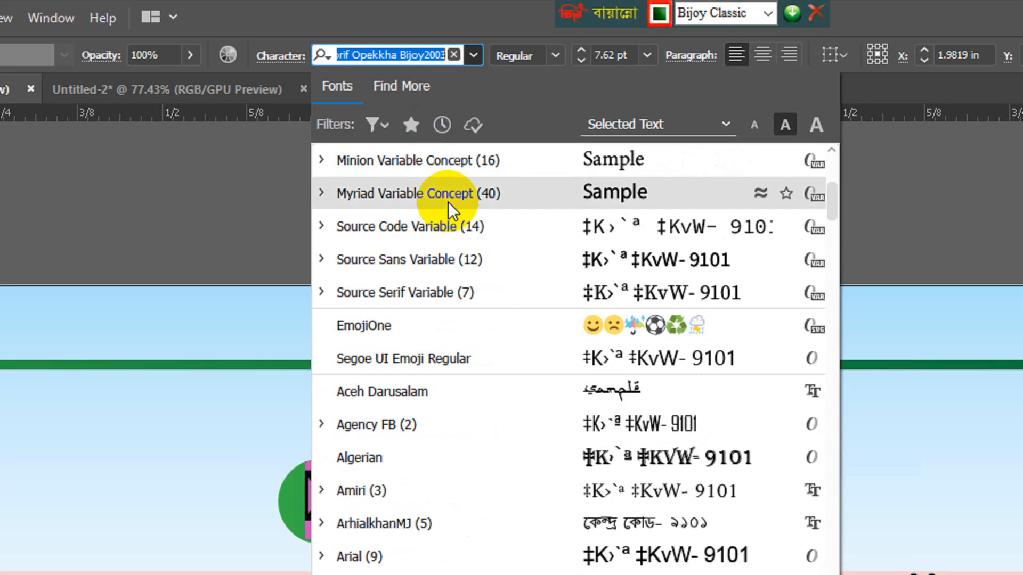
pyautogui.scroll(-3, 449, 261)
pyautogui.scroll(7, 494, 381)
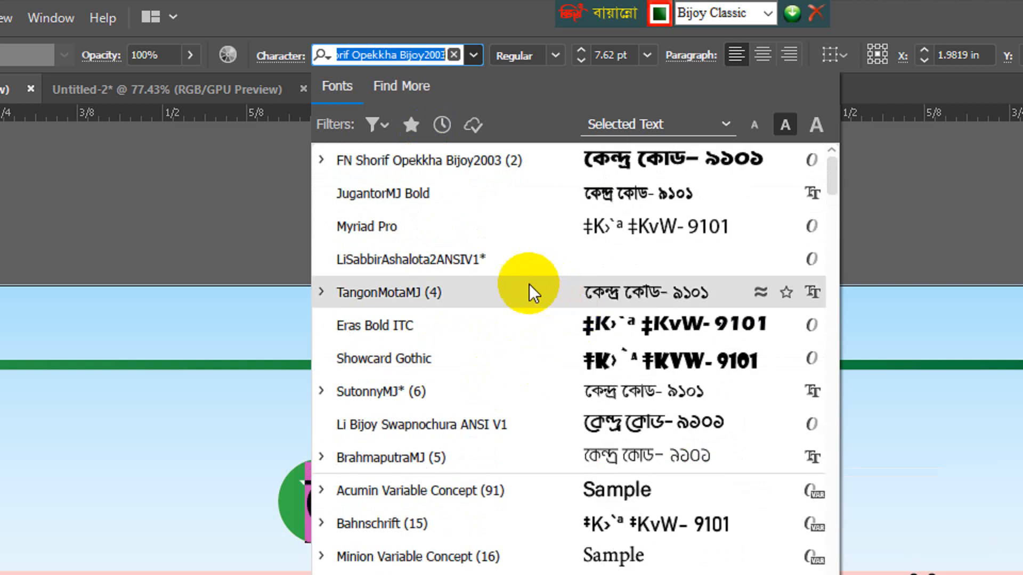
pyautogui.scroll(-18, 496, 309)
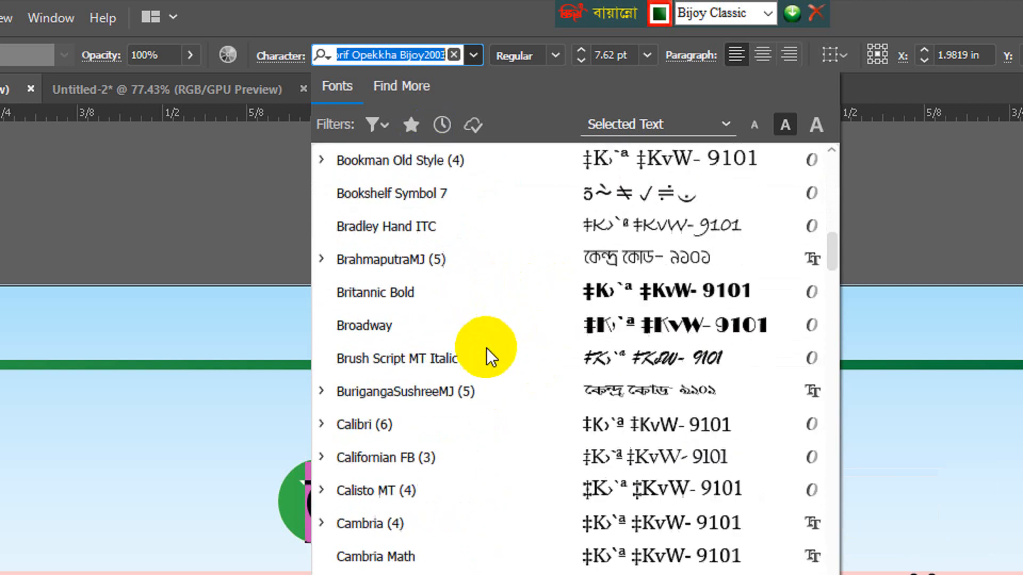
pyautogui.scroll(-20, 487, 348)
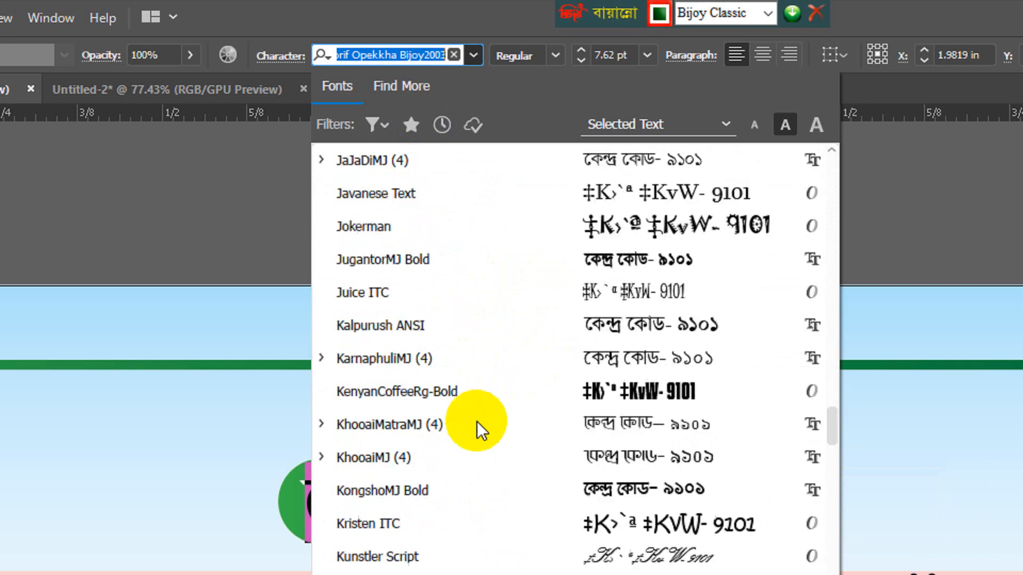
pyautogui.scroll(-4, 477, 427)
pyautogui.scroll(-5, 478, 427)
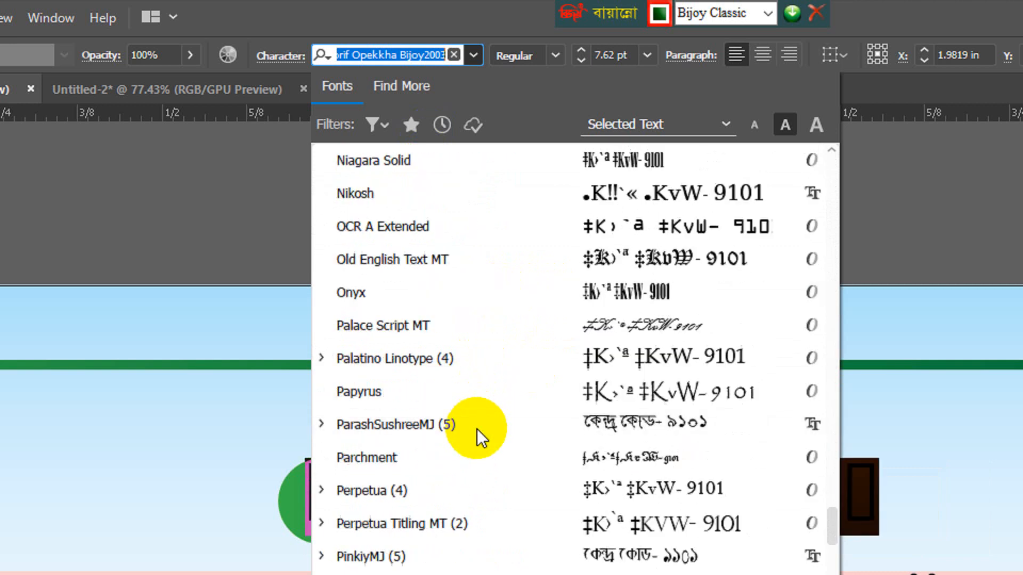
pyautogui.scroll(-12, 477, 429)
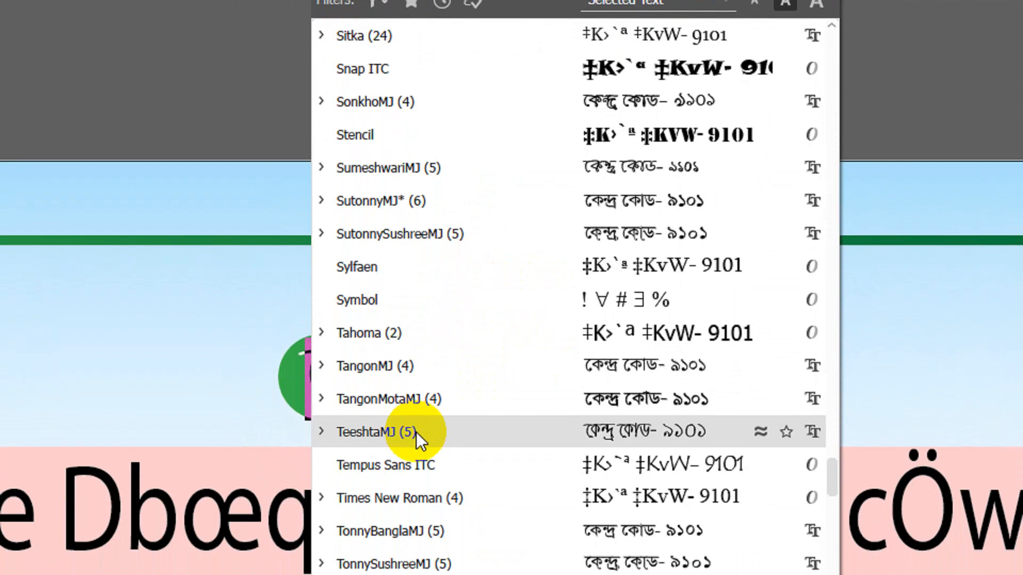
pyautogui.click(402, 198)
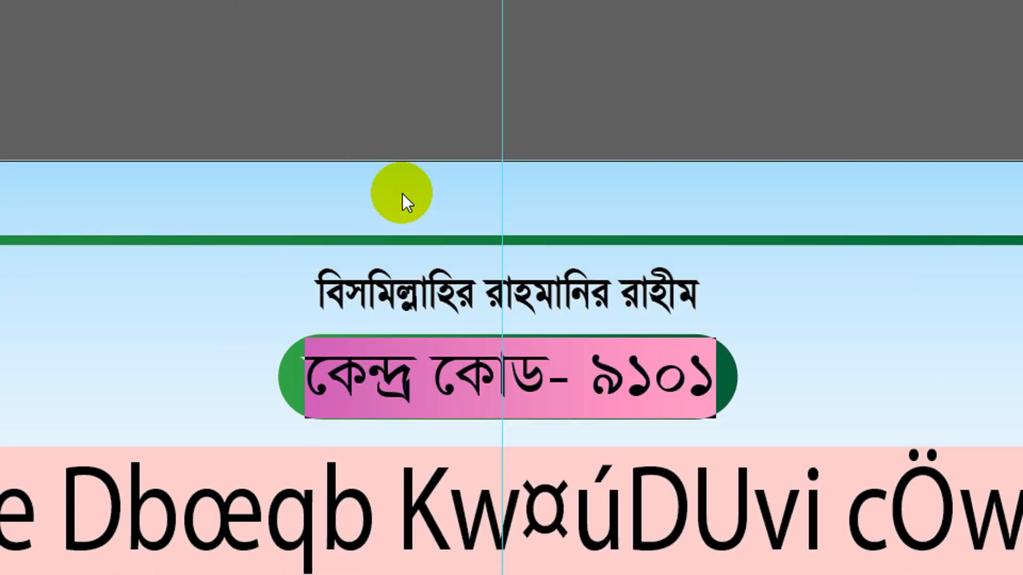
pyautogui.click(687, 383)
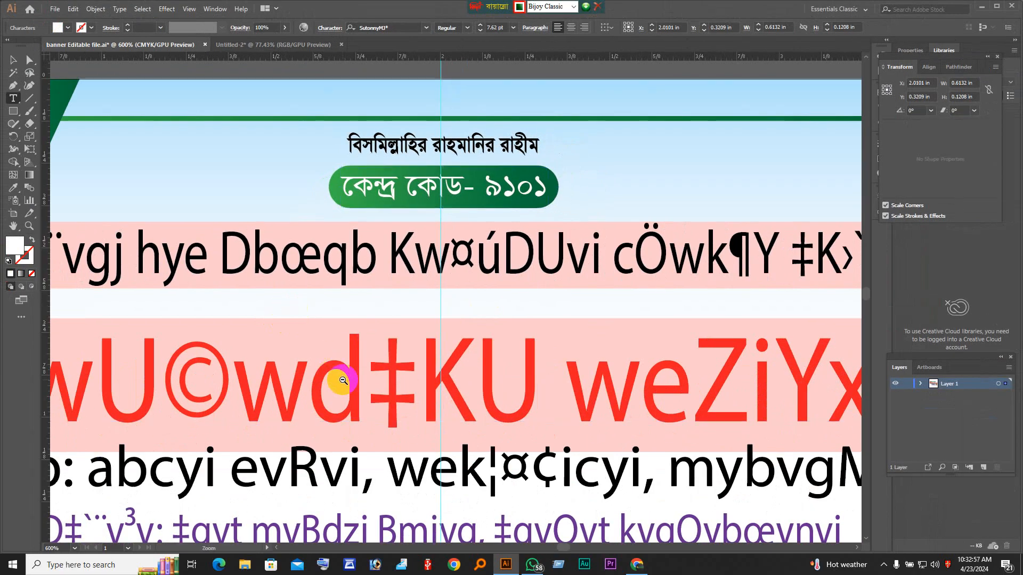
# - Try the JugantorMJ Bold font on the black training-centre line directly below the green badge
pyautogui.keyDown('ctrl'); pyautogui.keyDown('alt'); pyautogui.click(343, 381); pyautogui.keyUp('alt'); pyautogui.keyUp('ctrl')
pyautogui.keyDown('ctrl'); pyautogui.keyDown('alt'); pyautogui.click(575, 359); pyautogui.keyUp('alt'); pyautogui.keyUp('ctrl')
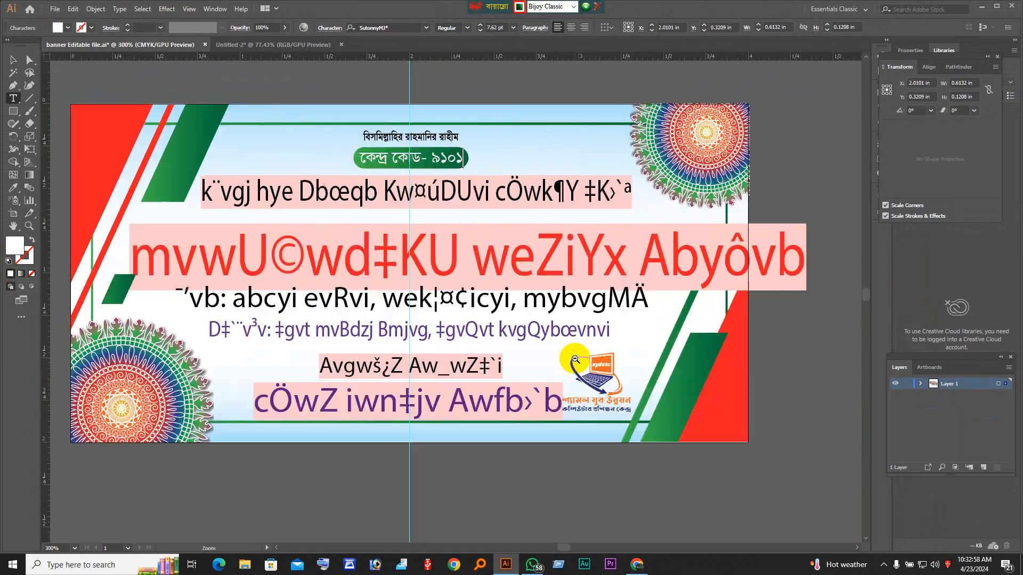
pyautogui.tripleClick(386, 196)
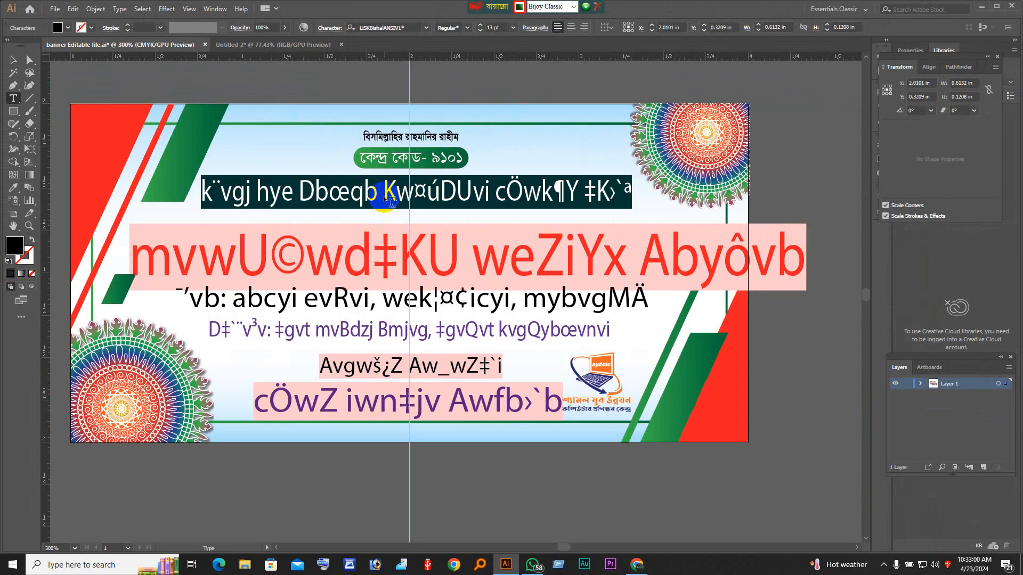
pyautogui.click(426, 28)
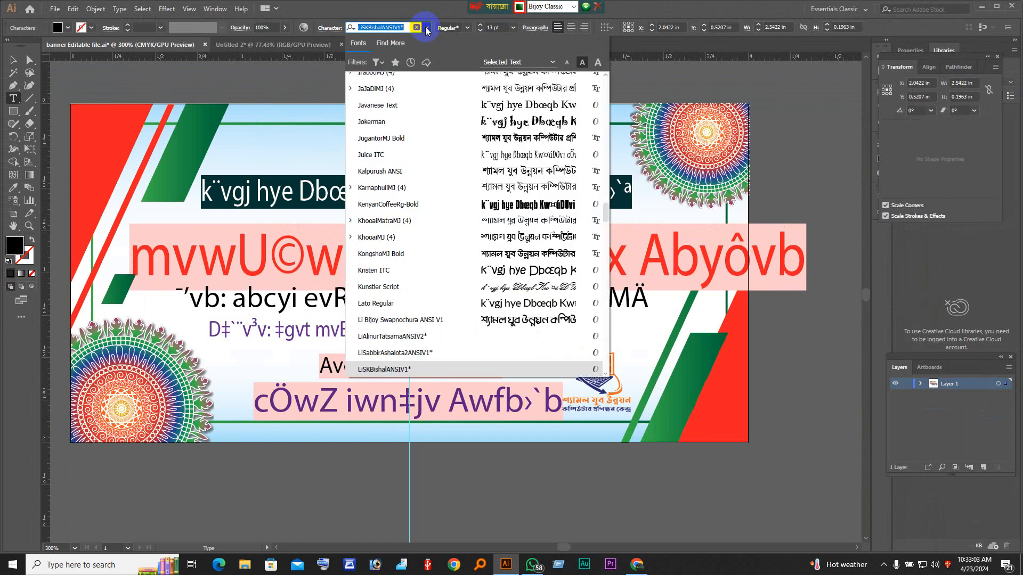
pyautogui.click(450, 138)
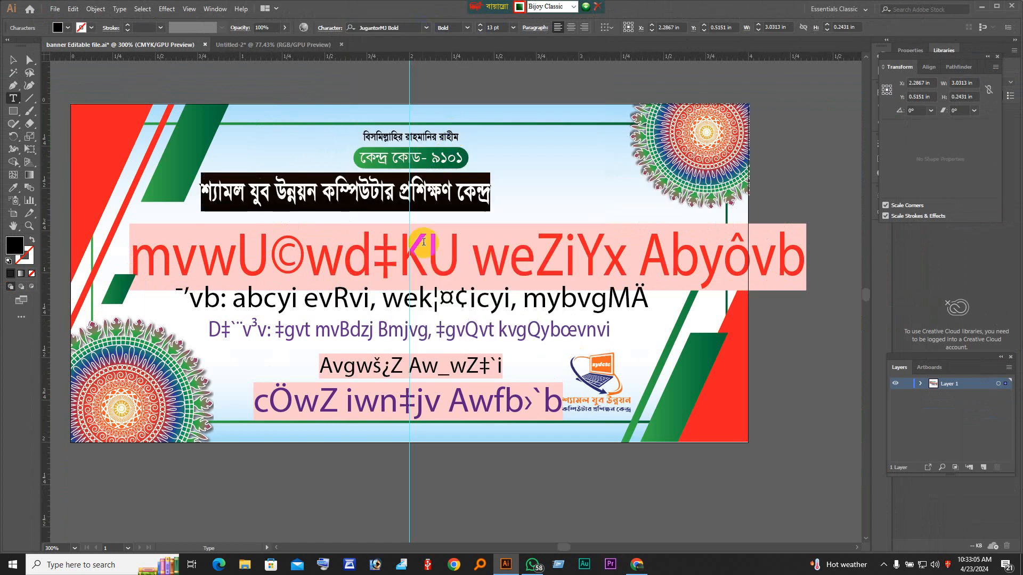
# - Change the font of the large red headline to FN Shorif Opekkha Bijoy2003
pyautogui.doubleClick(419, 260)
pyautogui.tripleClick(420, 260)
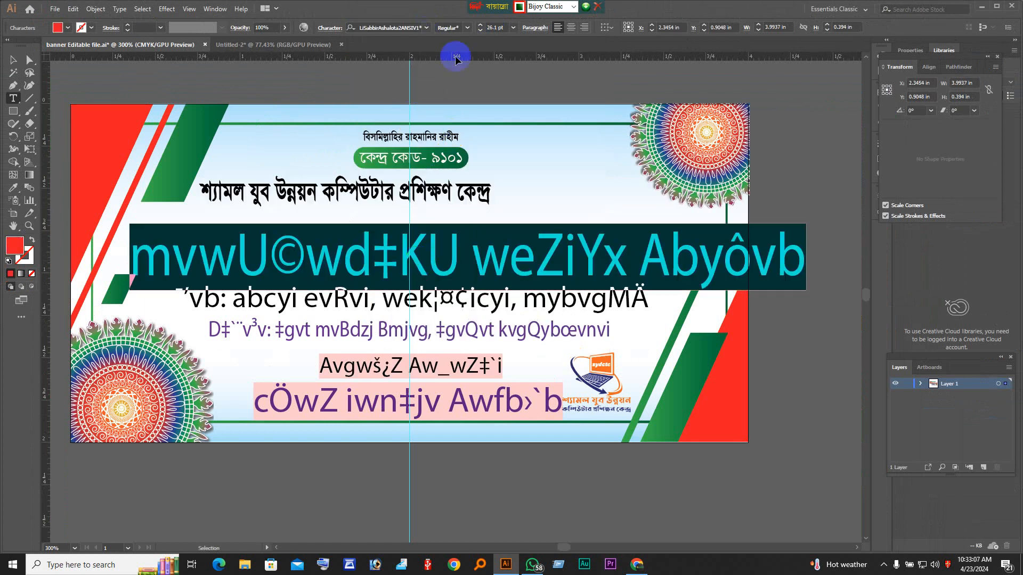
pyautogui.click(425, 28)
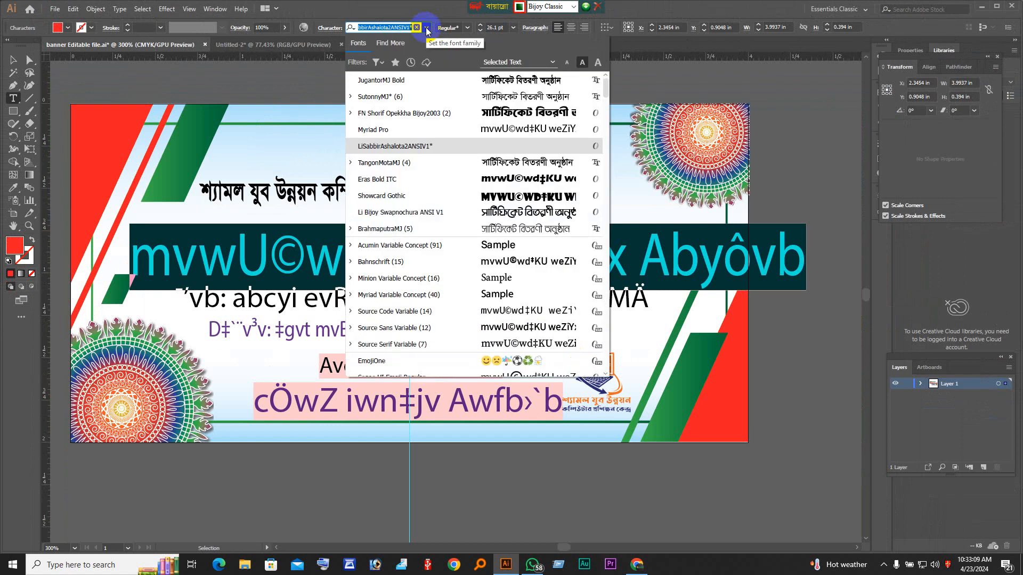
pyautogui.click(456, 114)
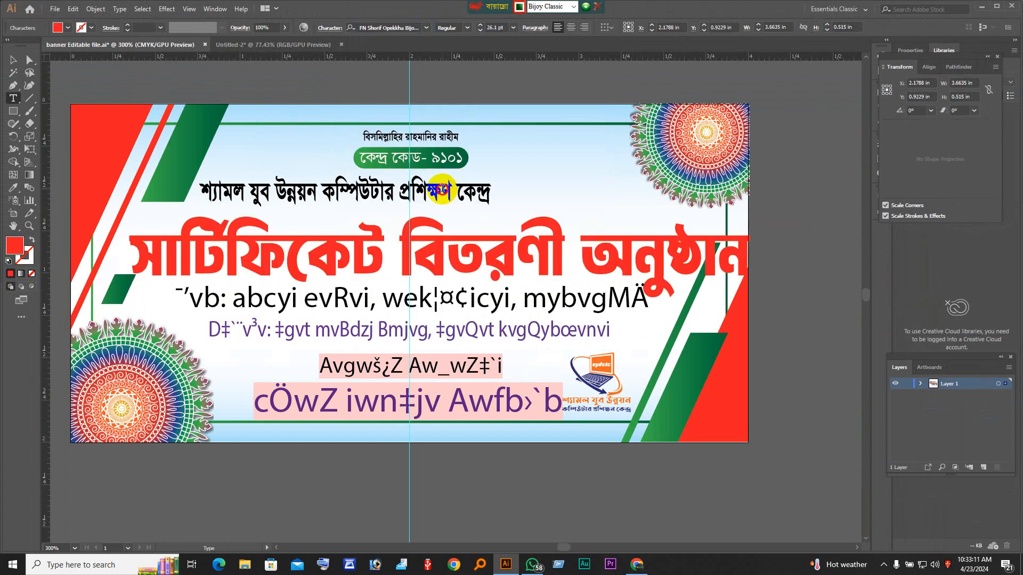
# - Change the font of the black training-centre line above the red headline to FN Shorif Opekkha Bijoy2003
pyautogui.tripleClick(442, 189)
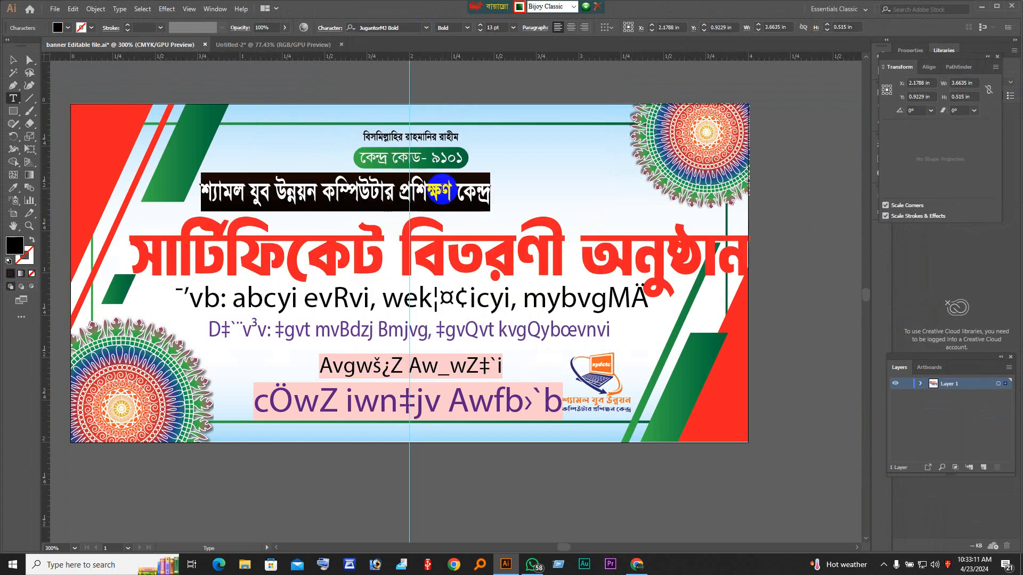
pyautogui.click(425, 27)
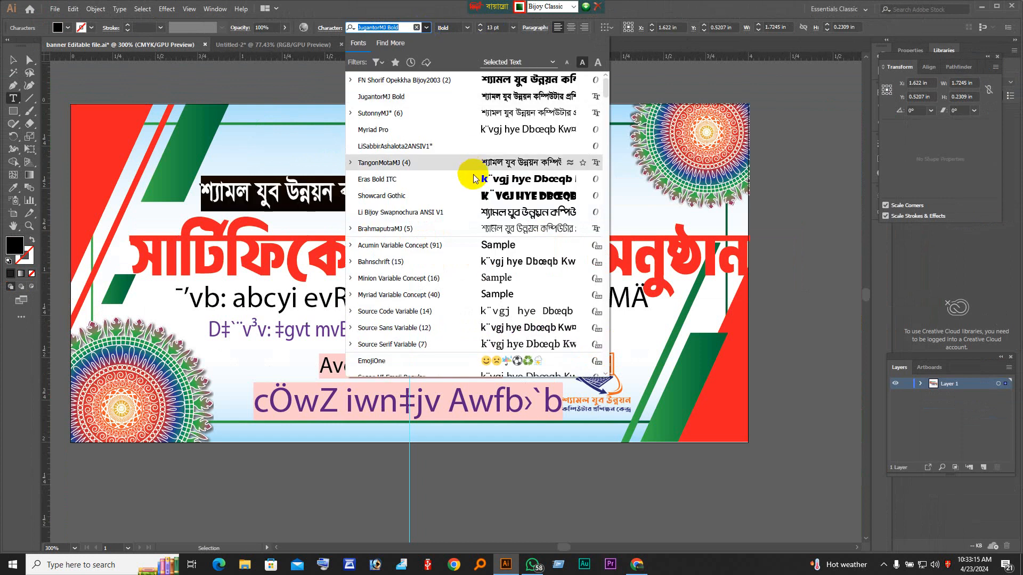
pyautogui.click(474, 80)
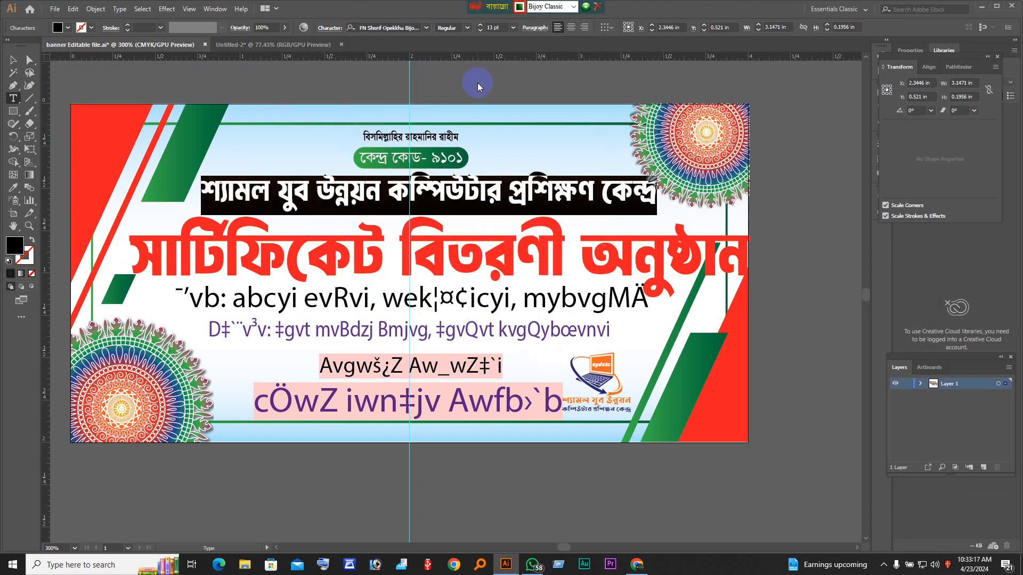
pyautogui.click(654, 200)
# - Change the font of the black venue line directly below the red headline to FN Shorif Opekkha Bijoy2003
pyautogui.scroll(-2, 445, 301)
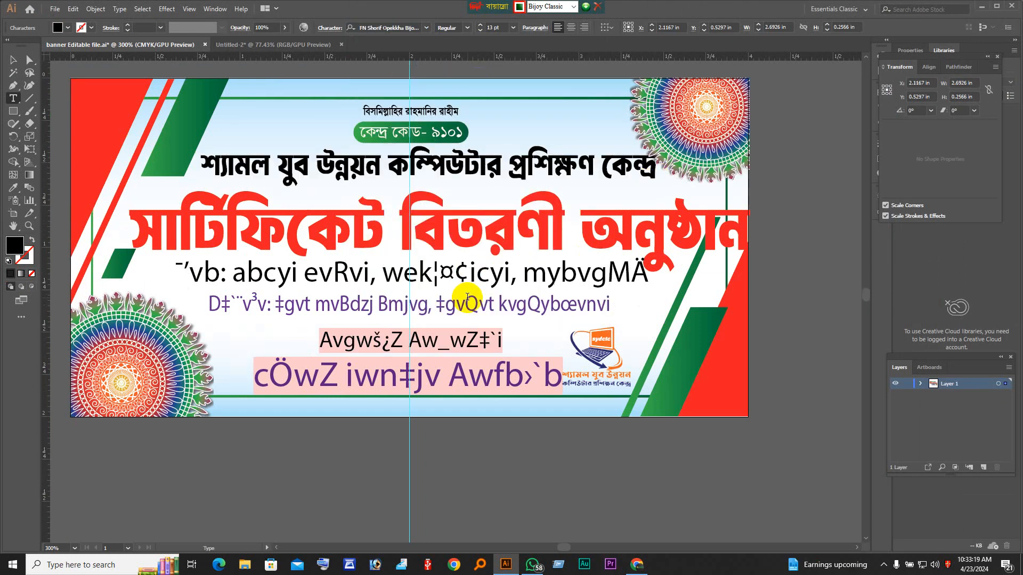
pyautogui.tripleClick(443, 251)
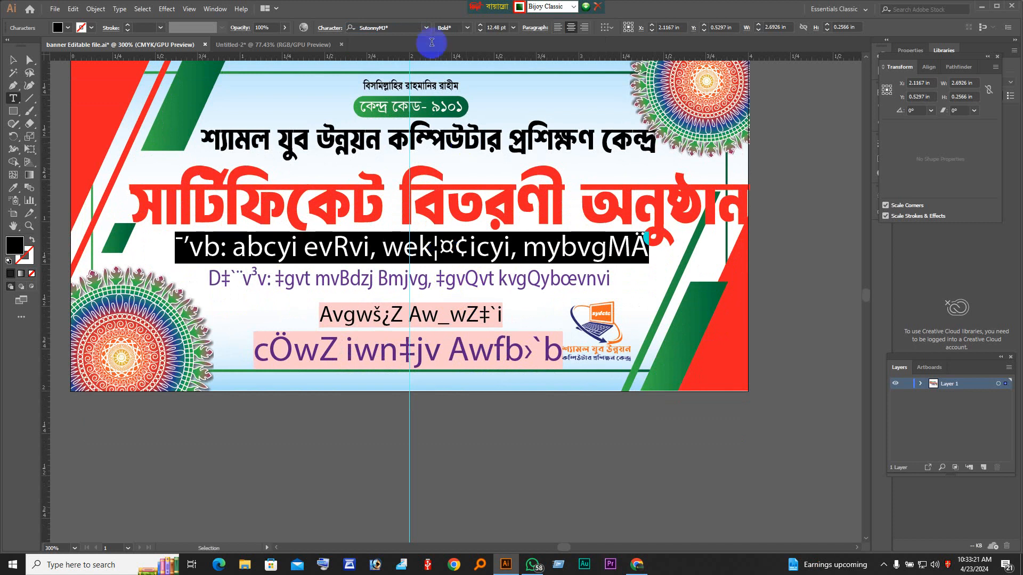
pyautogui.click(425, 28)
pyautogui.click(426, 28)
pyautogui.click(427, 28)
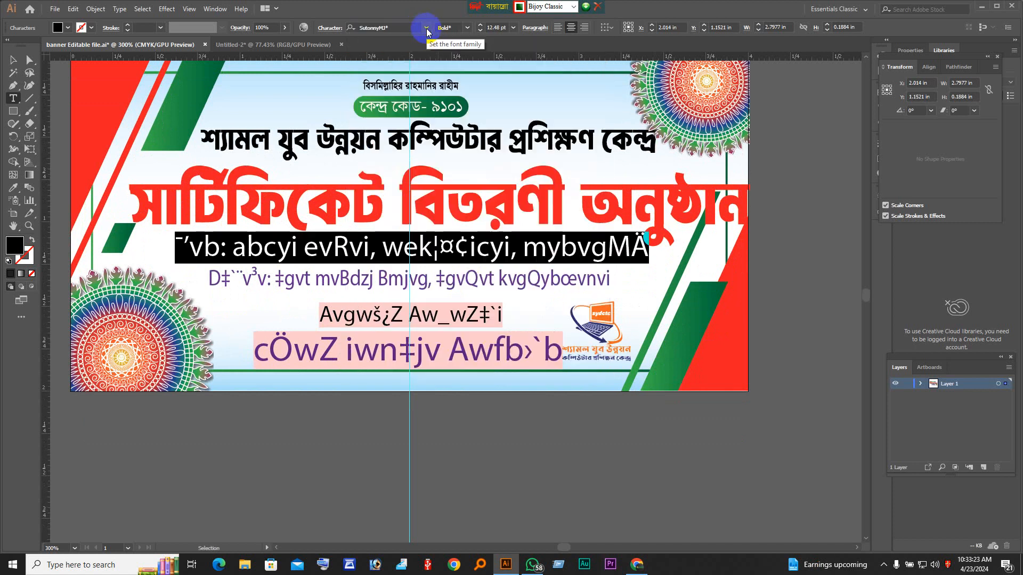
pyautogui.click(426, 28)
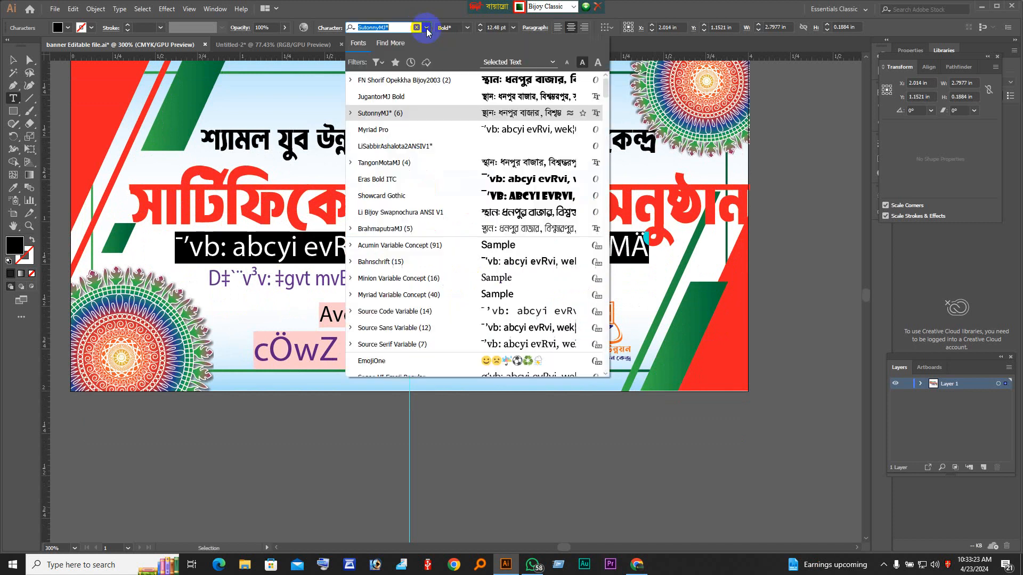
pyautogui.click(462, 83)
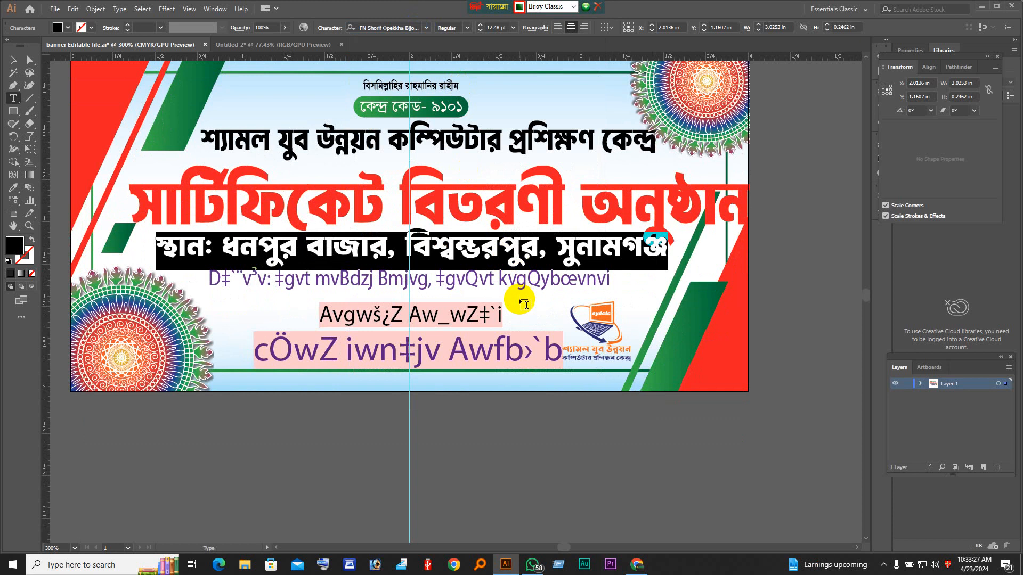
# - Change the font of the whole purple organiser line below the venue line to JugantorMJ Bold
pyautogui.tripleClick(438, 278)
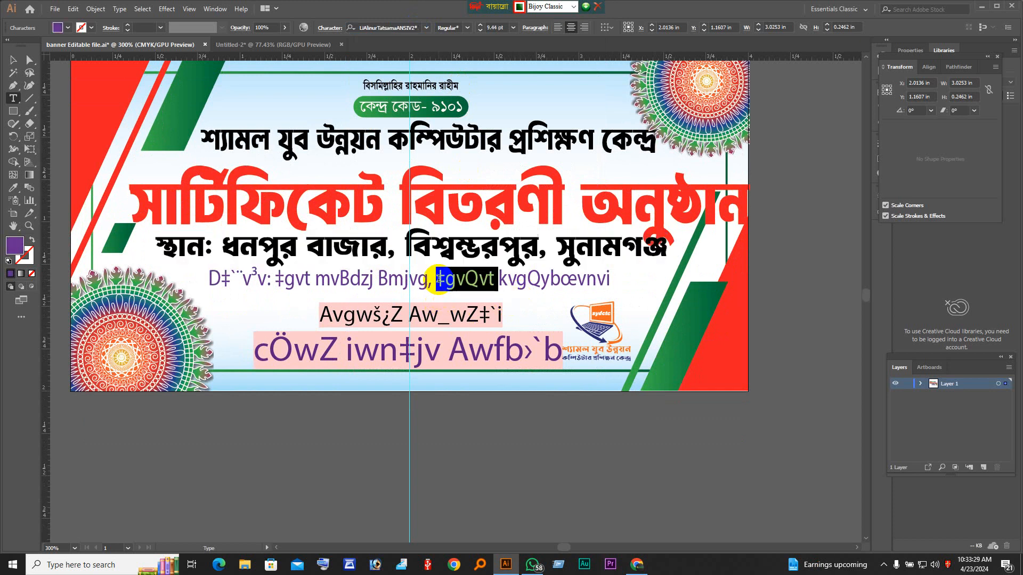
pyautogui.click(423, 28)
pyautogui.click(425, 29)
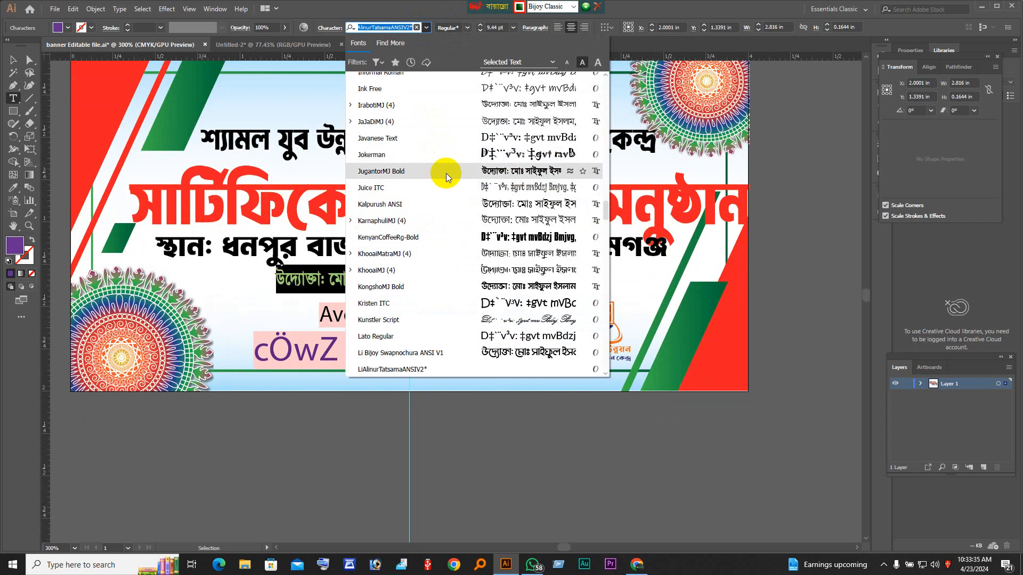
pyautogui.click(446, 171)
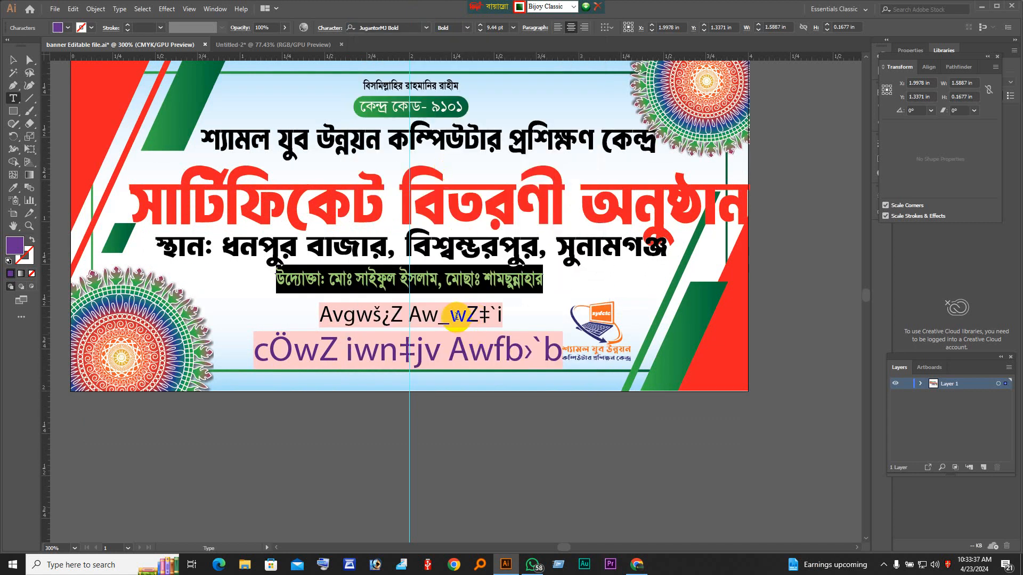
# - Change the font of the small black guest line above the bottom greeting to FN Shorif Opekkha Bijoy2003
pyautogui.click(450, 318)
pyautogui.tripleClick(450, 317)
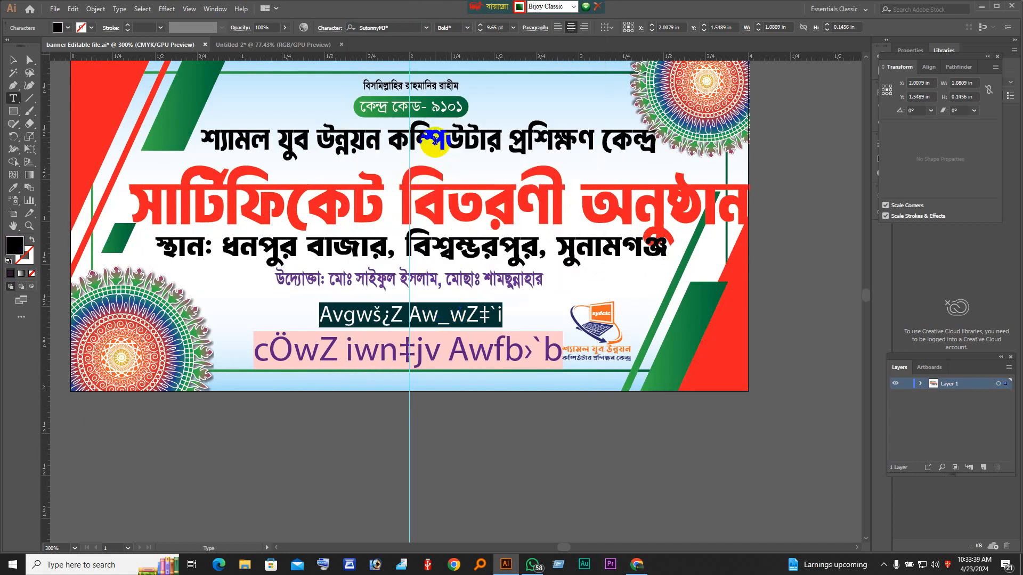
pyautogui.click(412, 27)
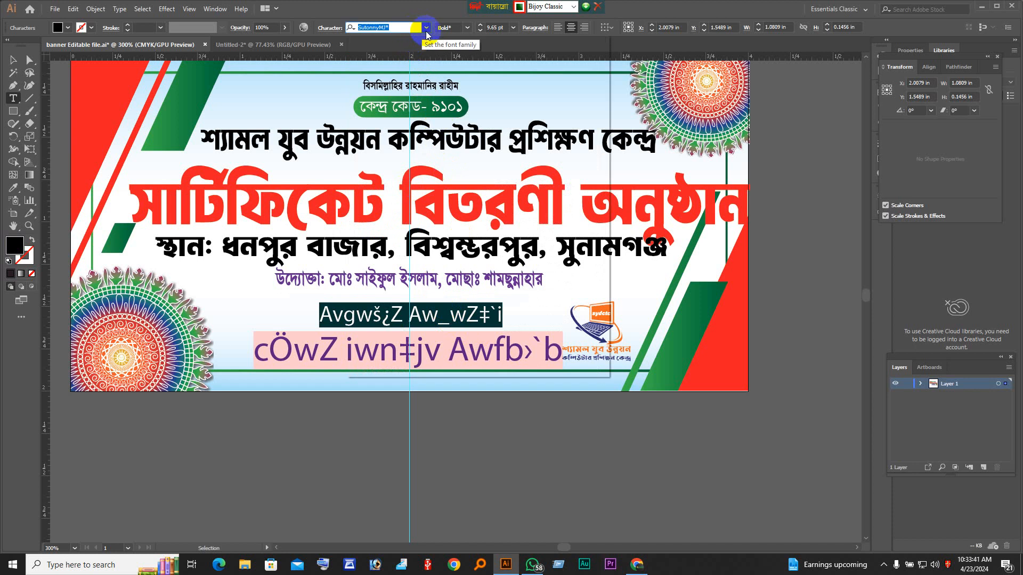
pyautogui.click(426, 27)
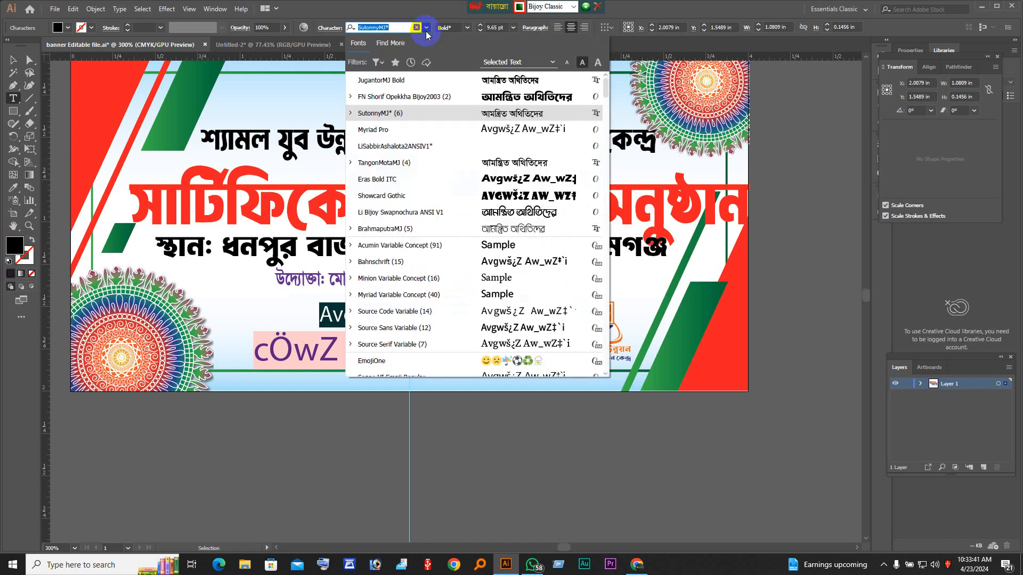
pyautogui.click(471, 101)
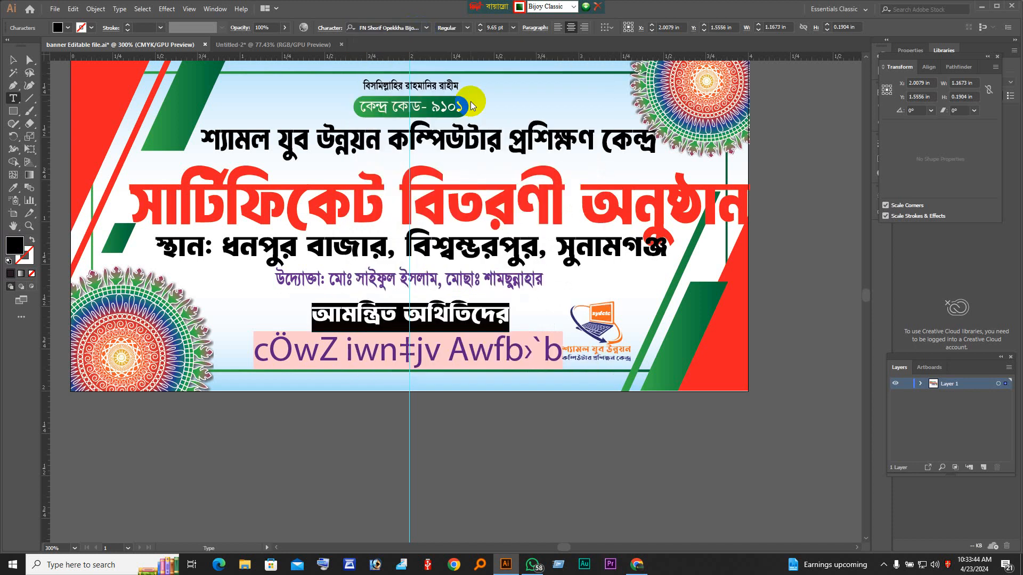
# - Browse the available fonts for the large purple greeting line at the banner's bottom and apply FN Shorif Opekkha Bijoy2003
pyautogui.tripleClick(395, 355)
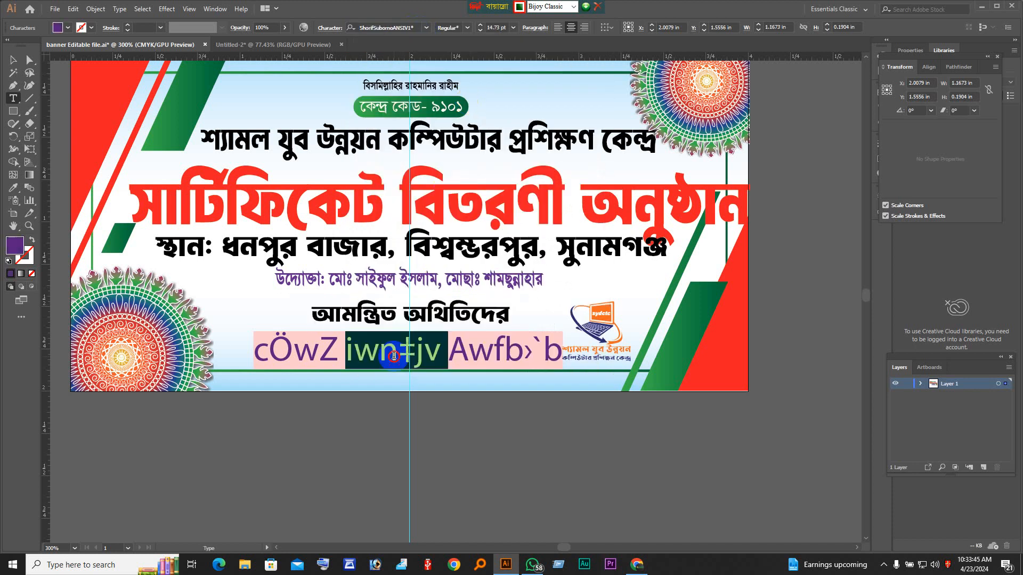
pyautogui.click(426, 28)
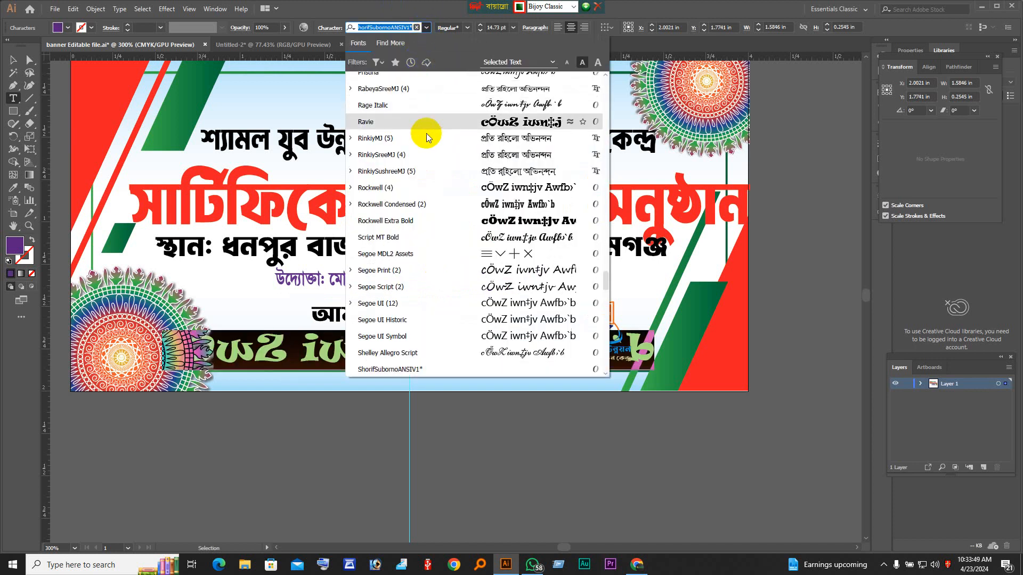
pyautogui.scroll(2, 439, 162)
pyautogui.scroll(-3, 434, 221)
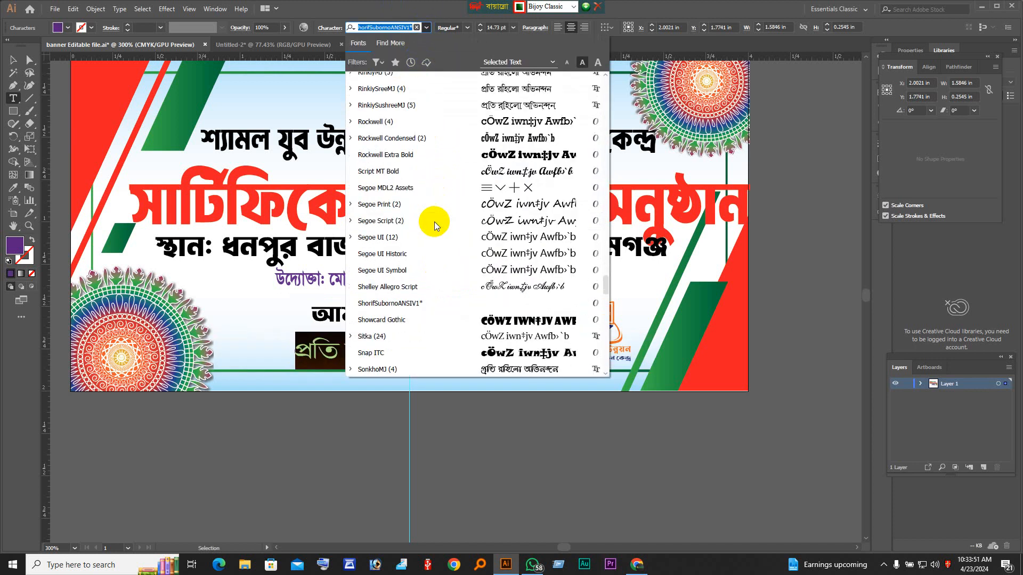
pyautogui.scroll(-8, 437, 235)
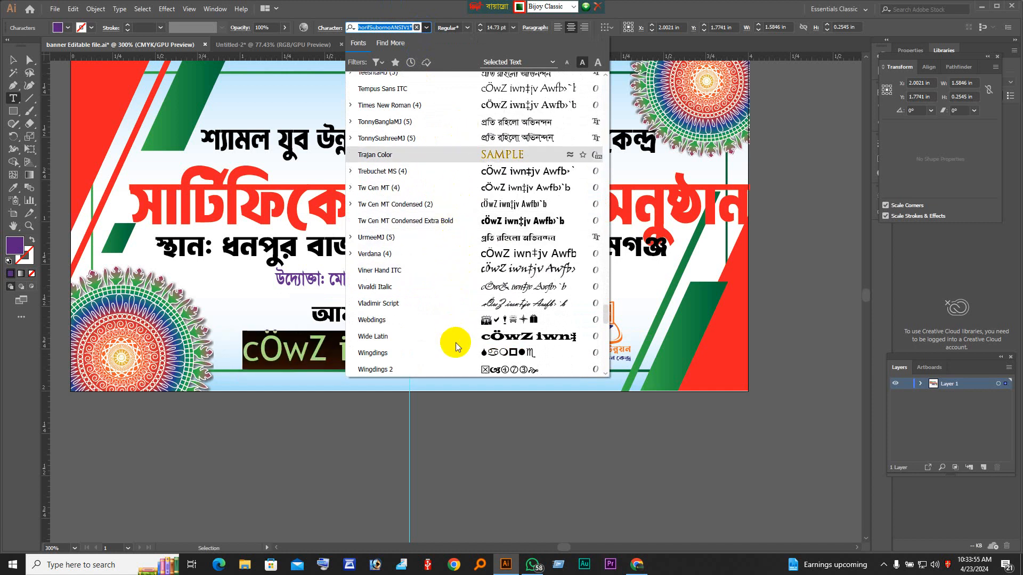
pyautogui.scroll(10, 464, 198)
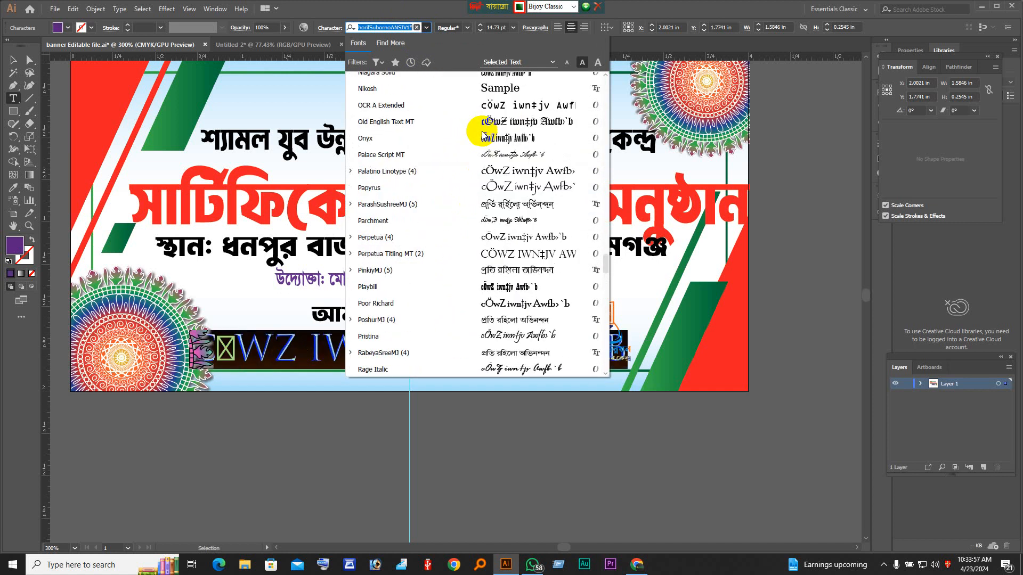
pyautogui.scroll(15, 482, 133)
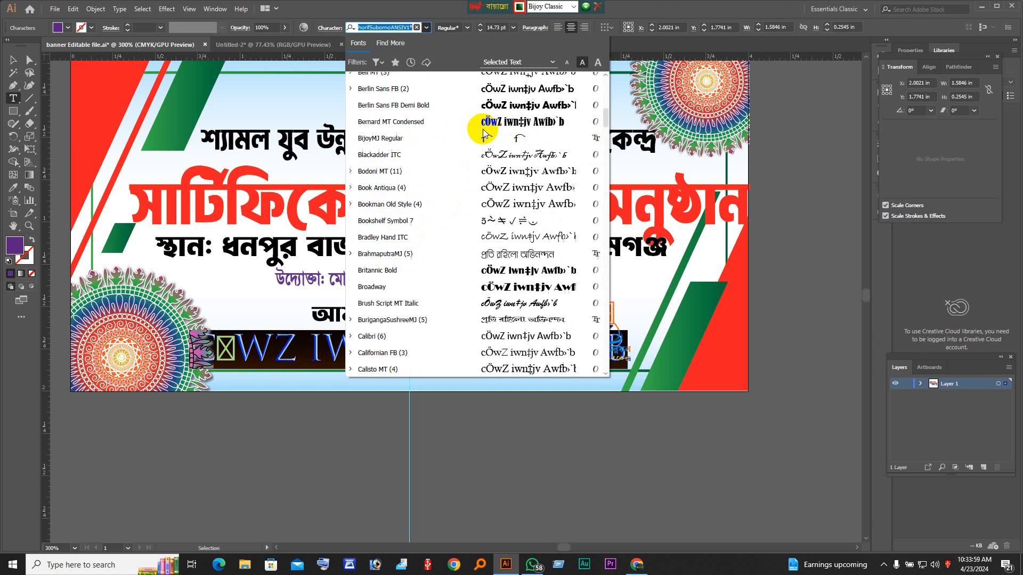
pyautogui.scroll(10, 483, 134)
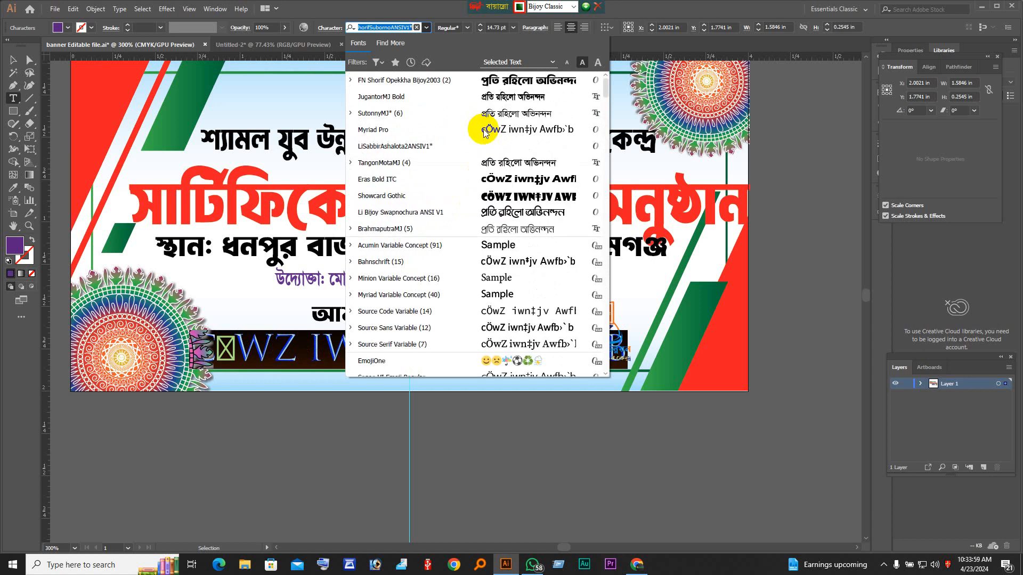
pyautogui.click(488, 82)
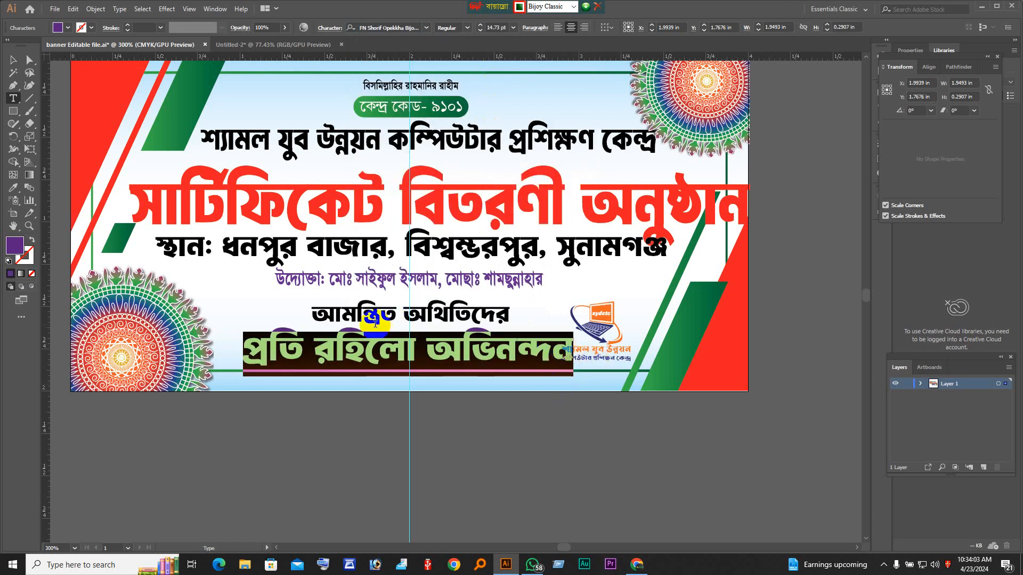
# - Scale down the red headline to fit inside the banner's right border and the black training-centre line to about 2.62 in wide
pyautogui.click(96, 132)
pyautogui.click(13, 60)
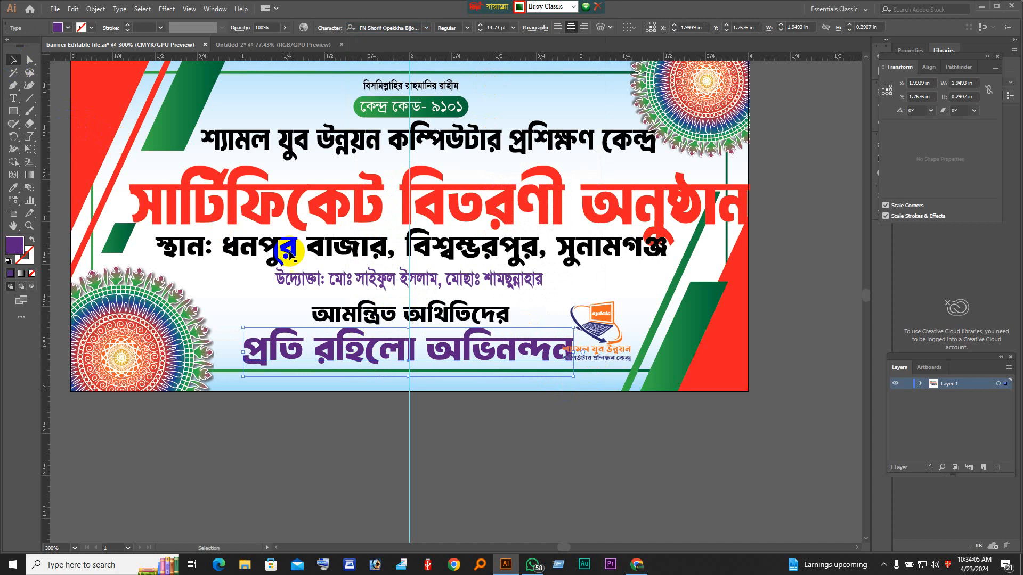
pyautogui.scroll(3, 368, 280)
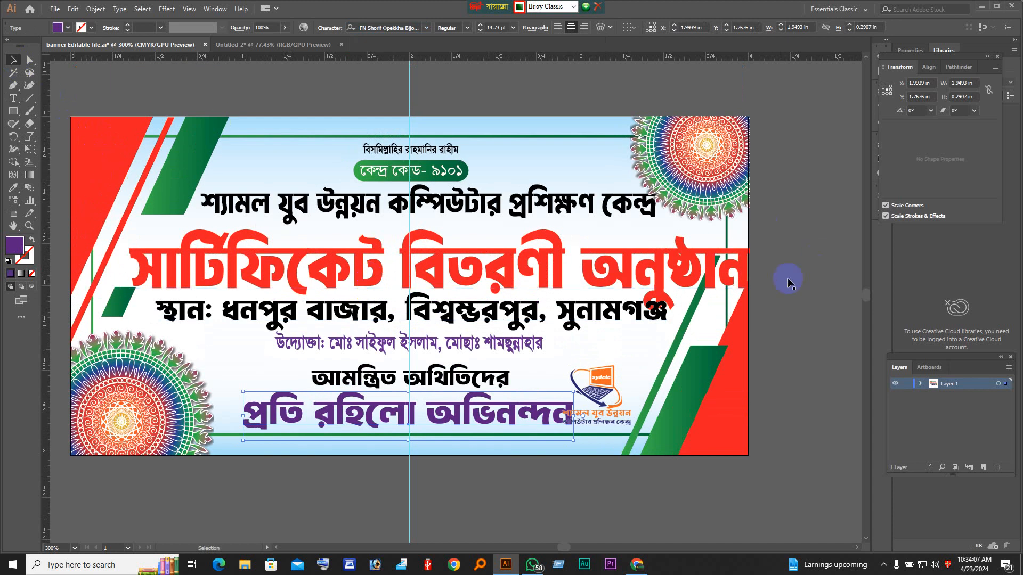
pyautogui.click(753, 303)
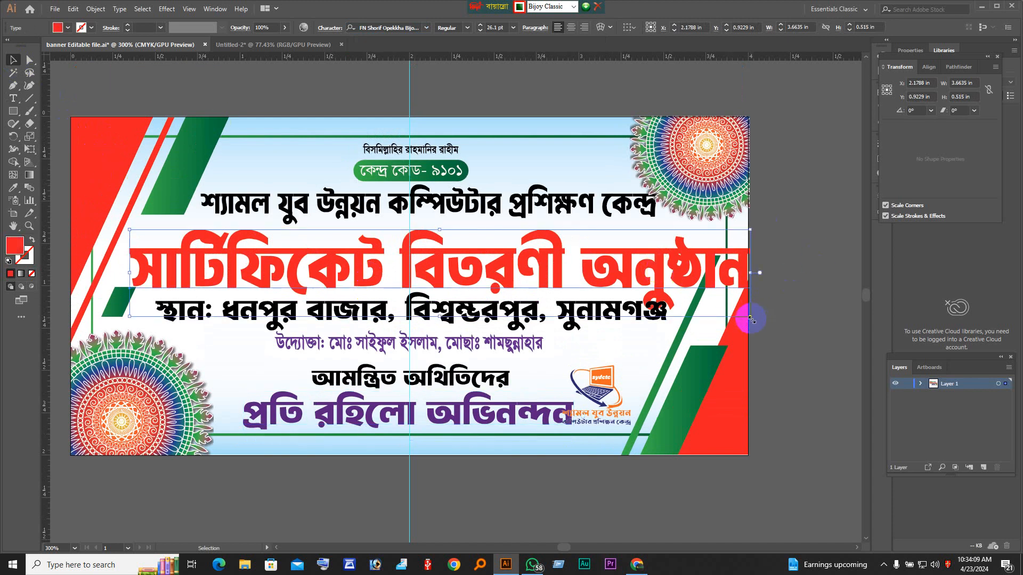
pyautogui.moveTo(751, 319); pyautogui.dragTo(703, 292)
pyautogui.click(590, 205)
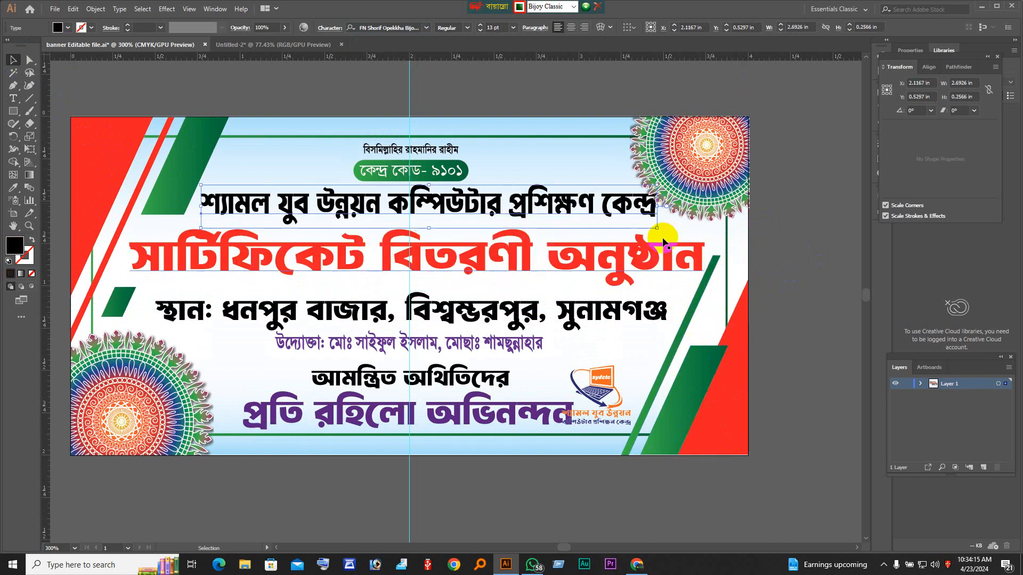
pyautogui.moveTo(655, 228); pyautogui.dragTo(645, 226)
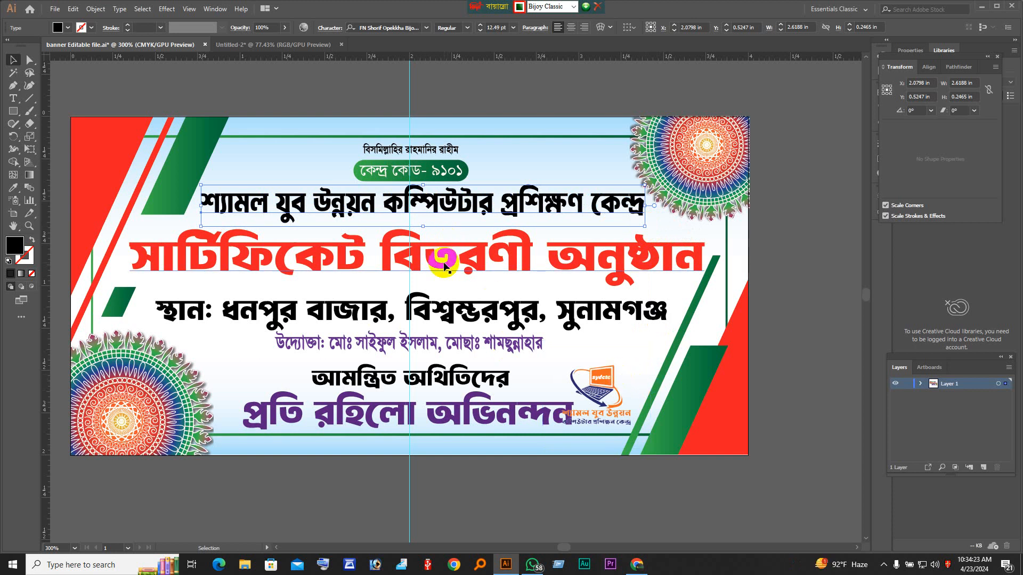
# - Move the computer logo slightly up and to the right, clear of the purple greeting line
pyautogui.scroll(1, 446, 261)
pyautogui.scroll(-1, 445, 265)
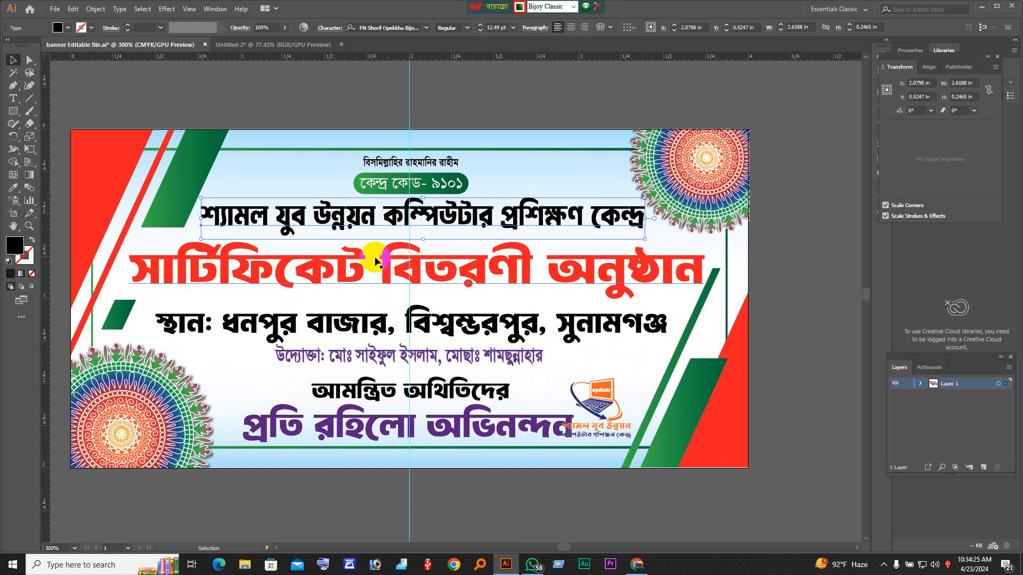
pyautogui.scroll(2, 434, 318)
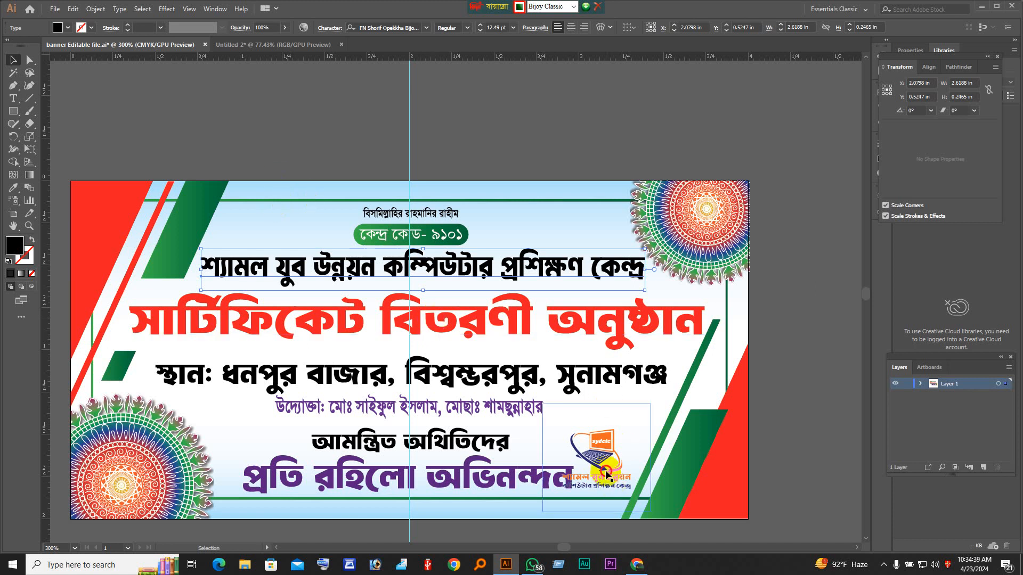
pyautogui.moveTo(601, 468); pyautogui.dragTo(617, 453)
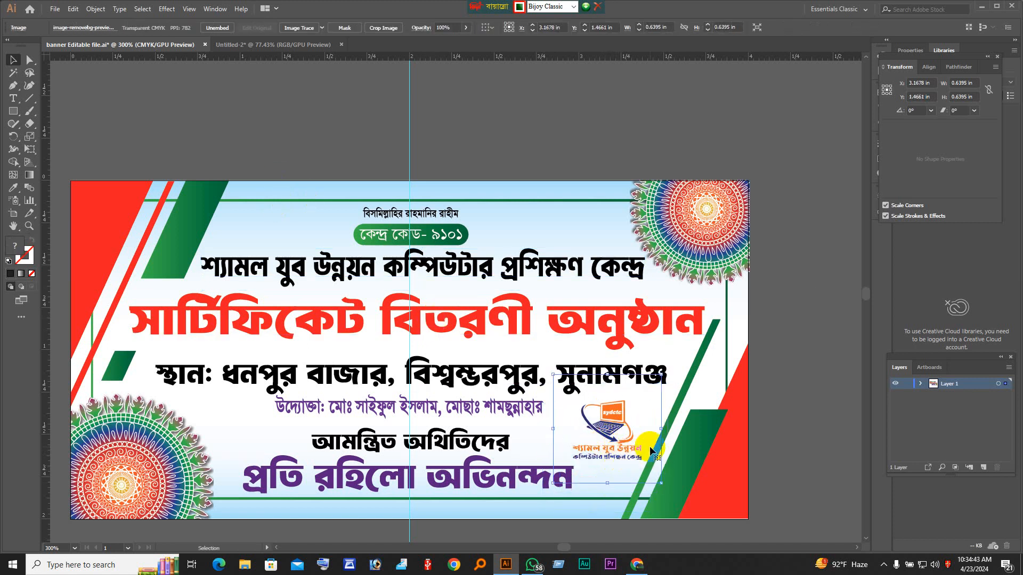